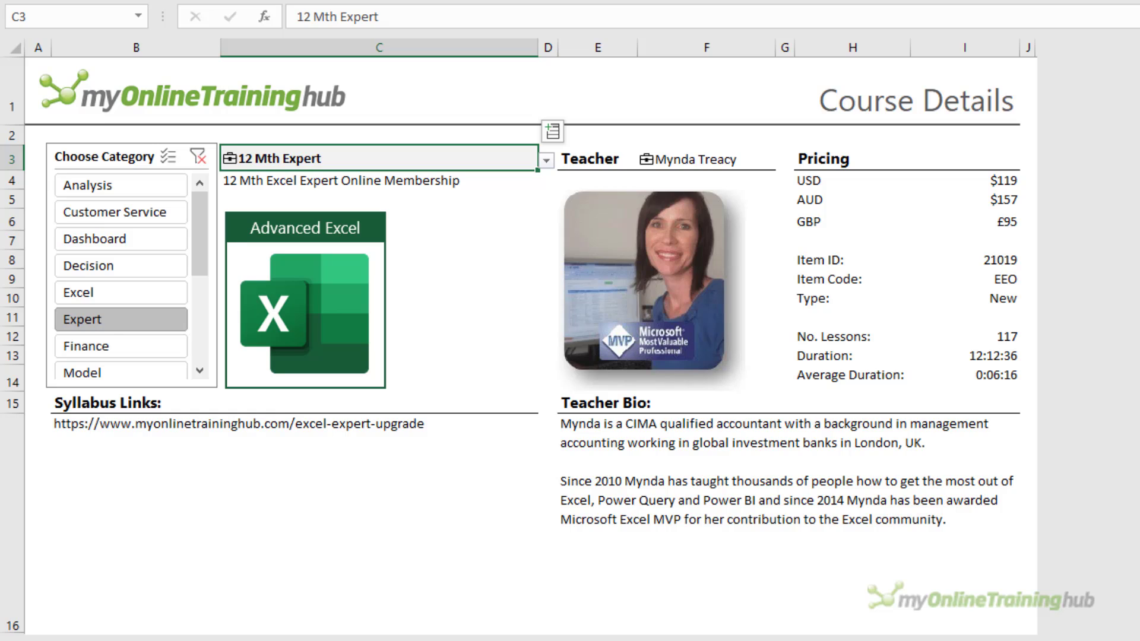
# Step: Filter the Category slicer to Dashboard and choose the 12 Mth DB + PP + Prem course in C3
pyautogui.click(150, 237)
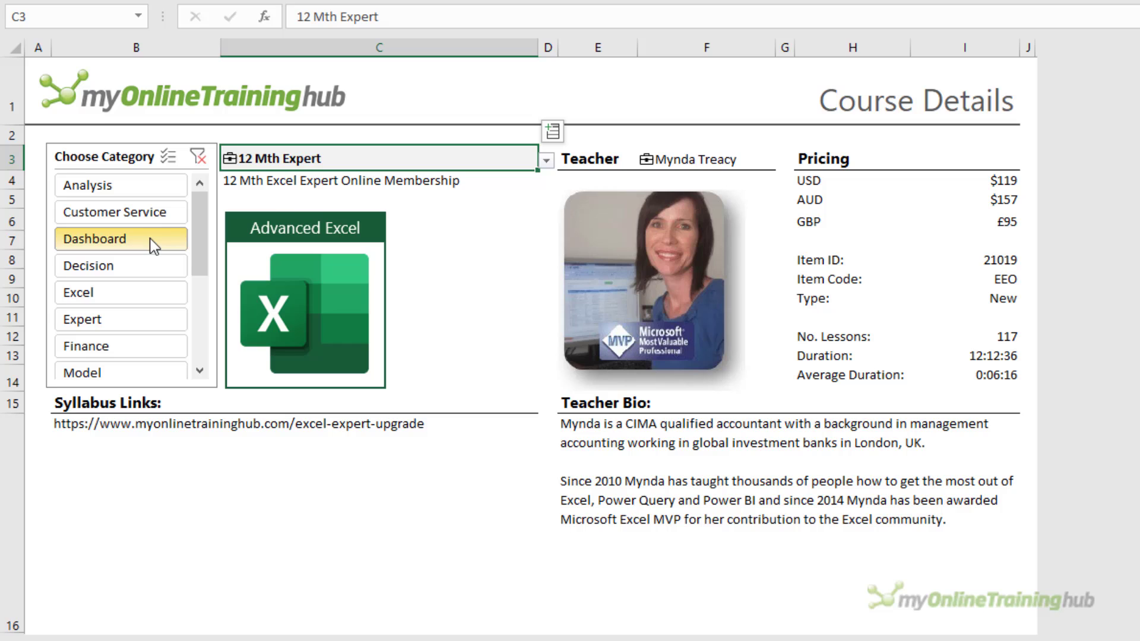
pyautogui.click(546, 159)
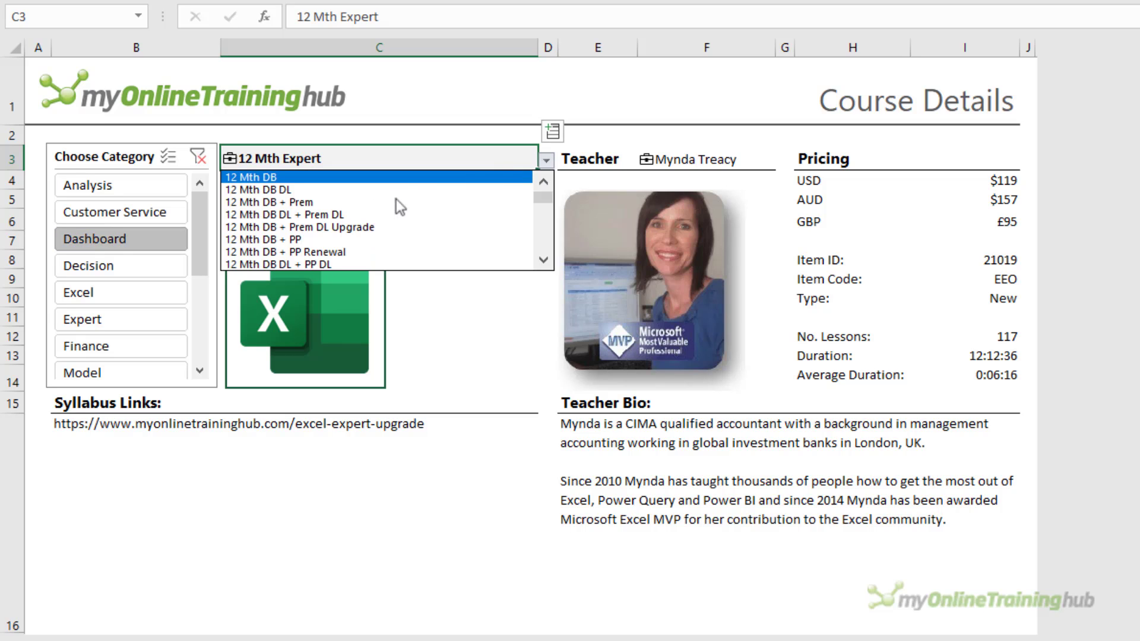
pyautogui.scroll(-3, 394, 199)
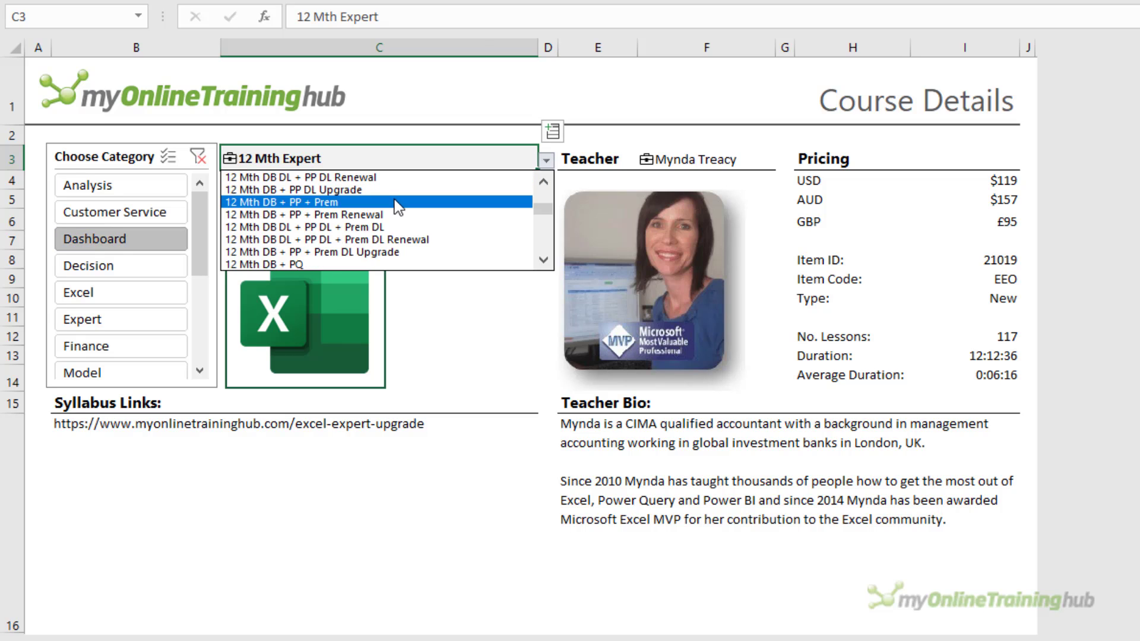
pyautogui.click(394, 201)
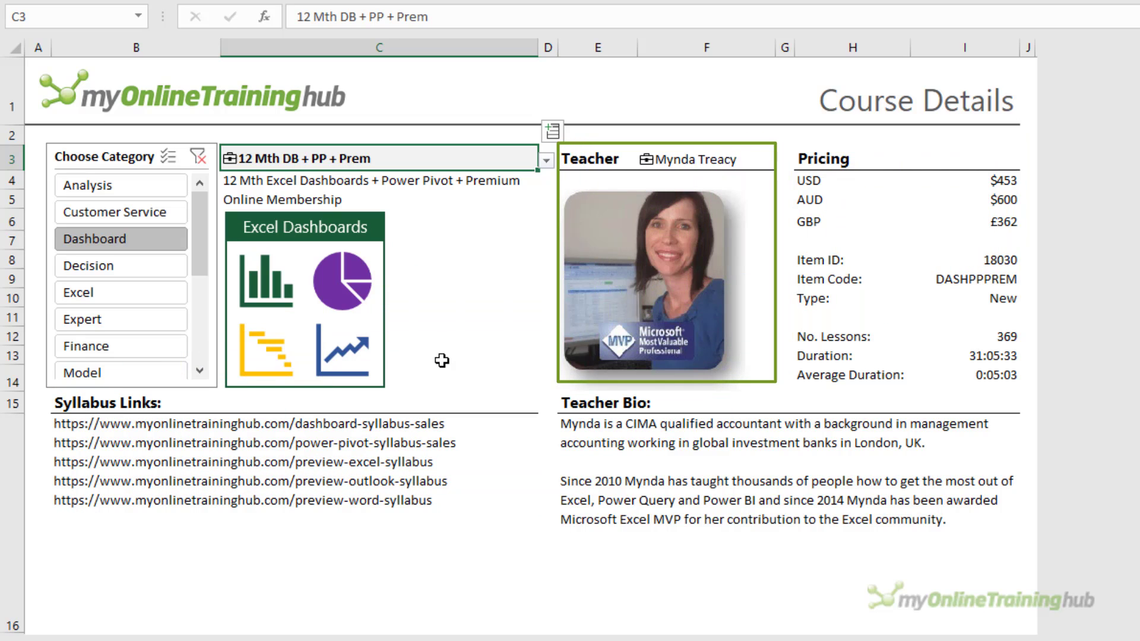
# Step: Inspect the description, logo, syllabus links and teacher formulas in C4, C6, B16 and F3
pyautogui.click(461, 188)
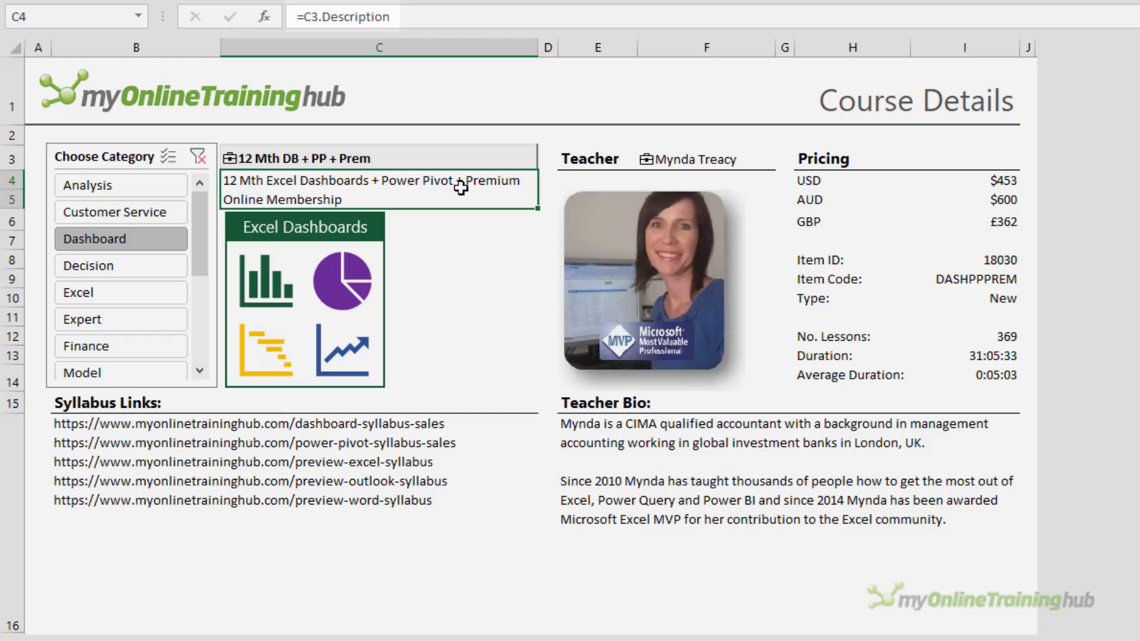
pyautogui.press('Down')
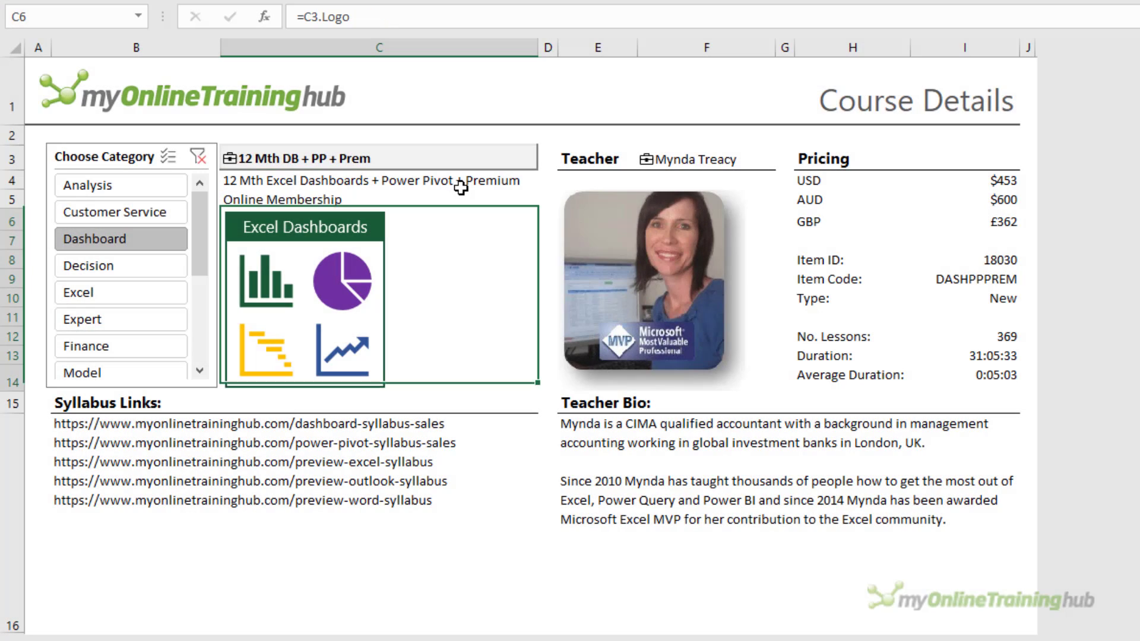
pyautogui.click(408, 439)
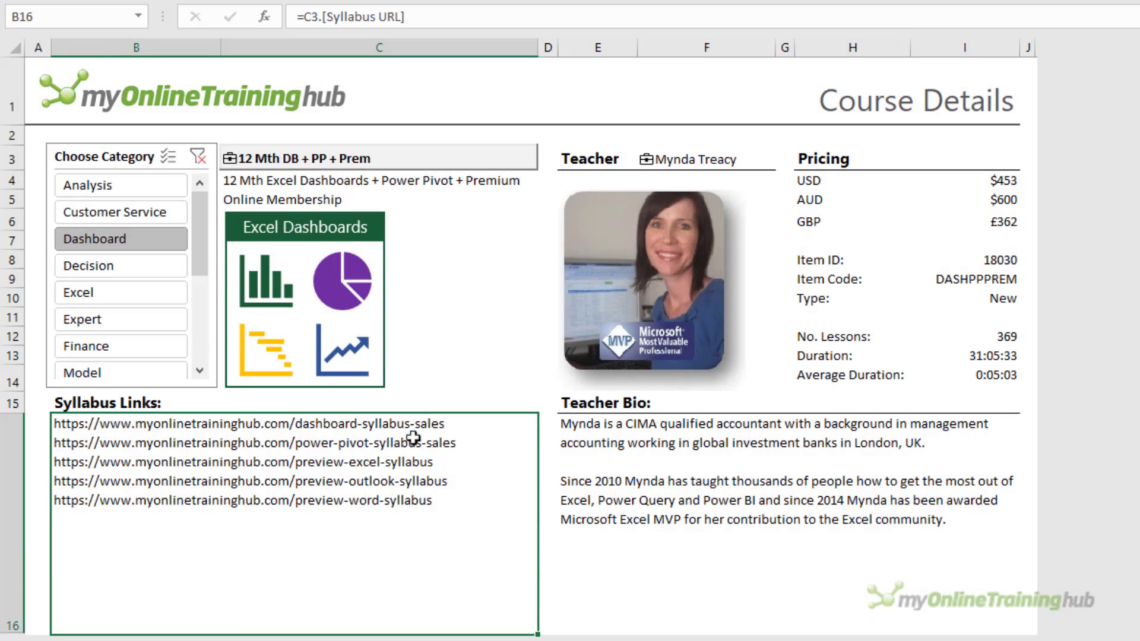
pyautogui.click(688, 158)
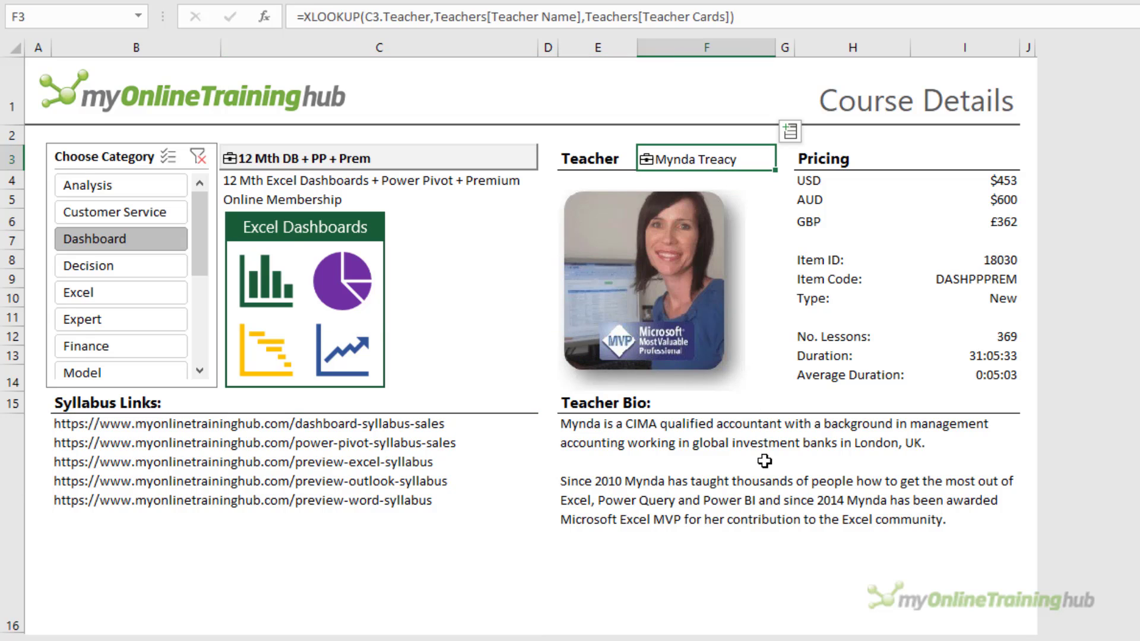
# Step: Enter the trial formula =C3.Category in C2 so it shows Dashboard
pyautogui.click(473, 136)
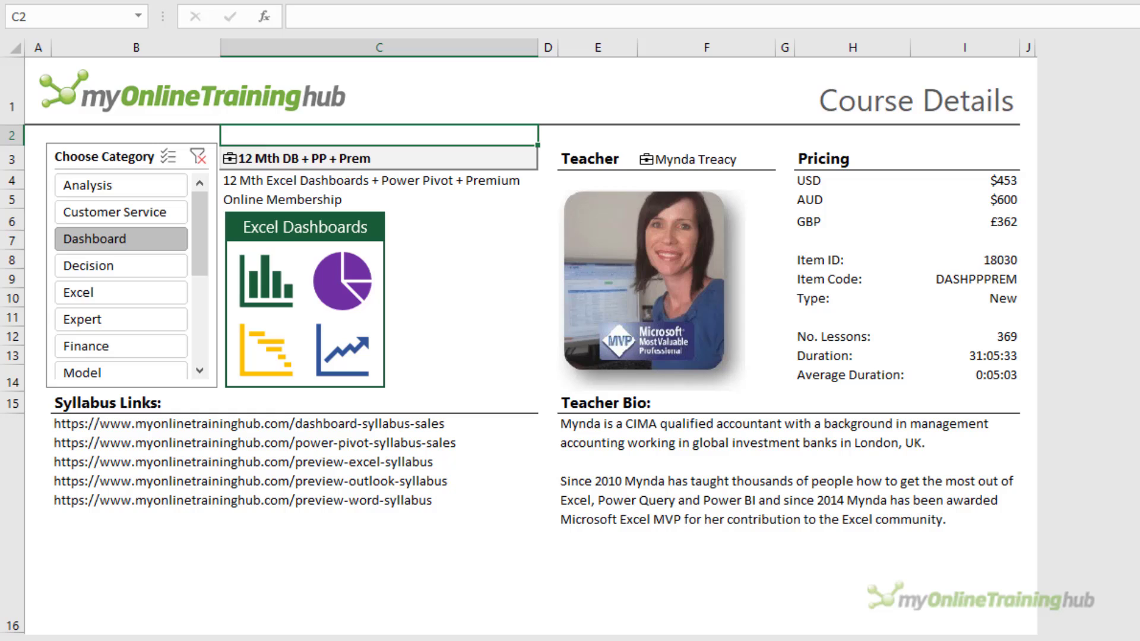
pyautogui.write('=')
pyautogui.press('Down')
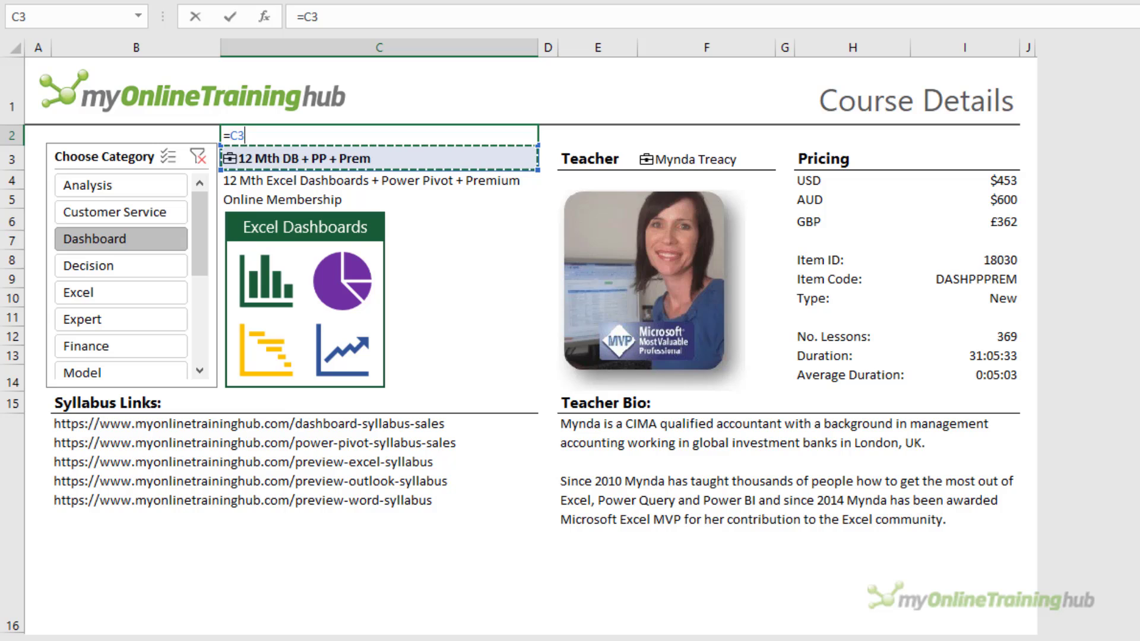
pyautogui.write('.')
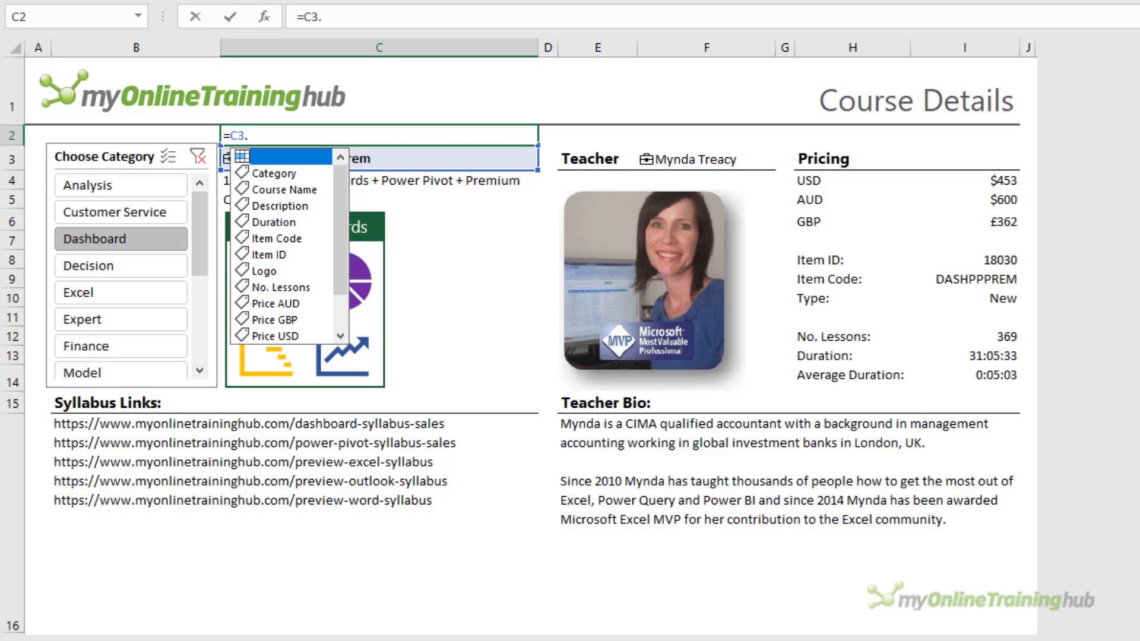
pyautogui.press('Down')
pyautogui.press('Down')
pyautogui.press('Down')
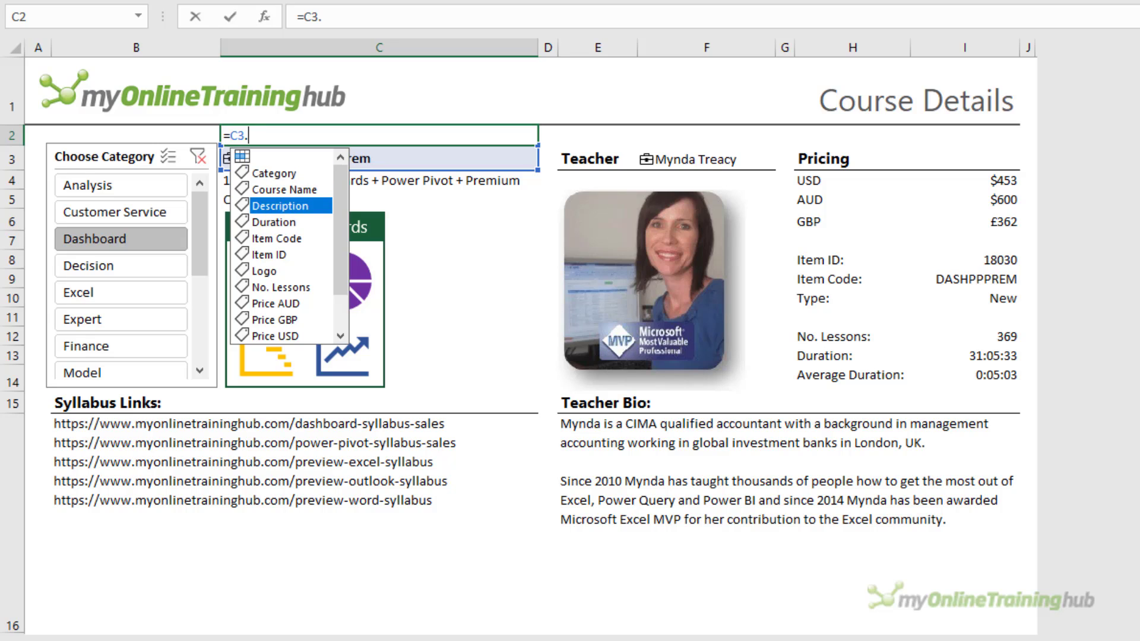
pyautogui.press('Up')
pyautogui.press('Up')
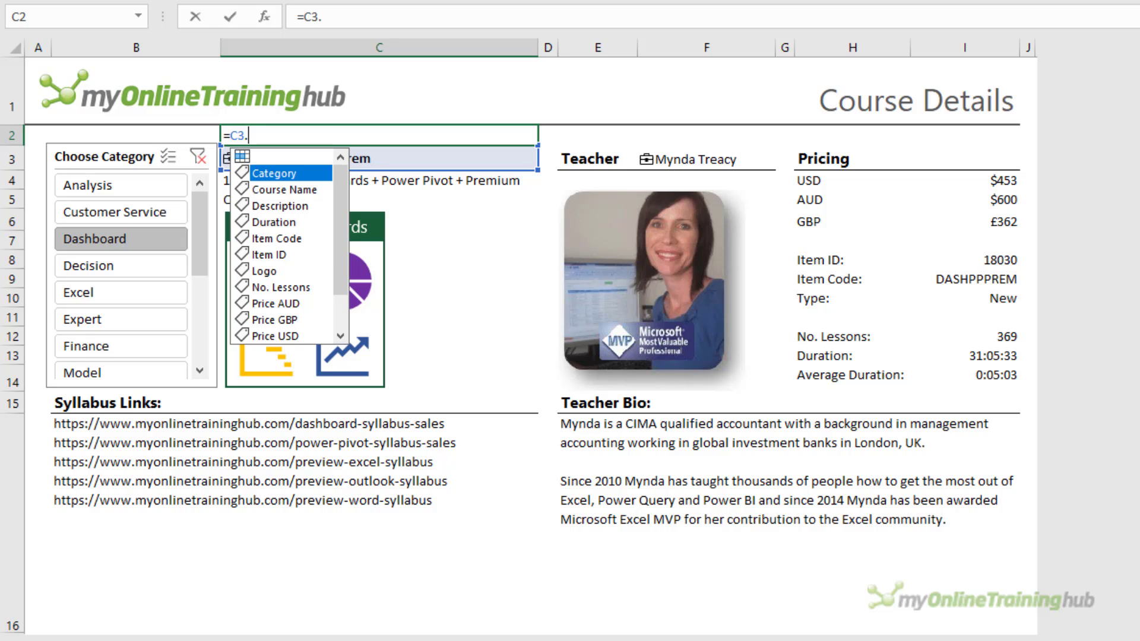
pyautogui.press('Tab')
pyautogui.press('Return')
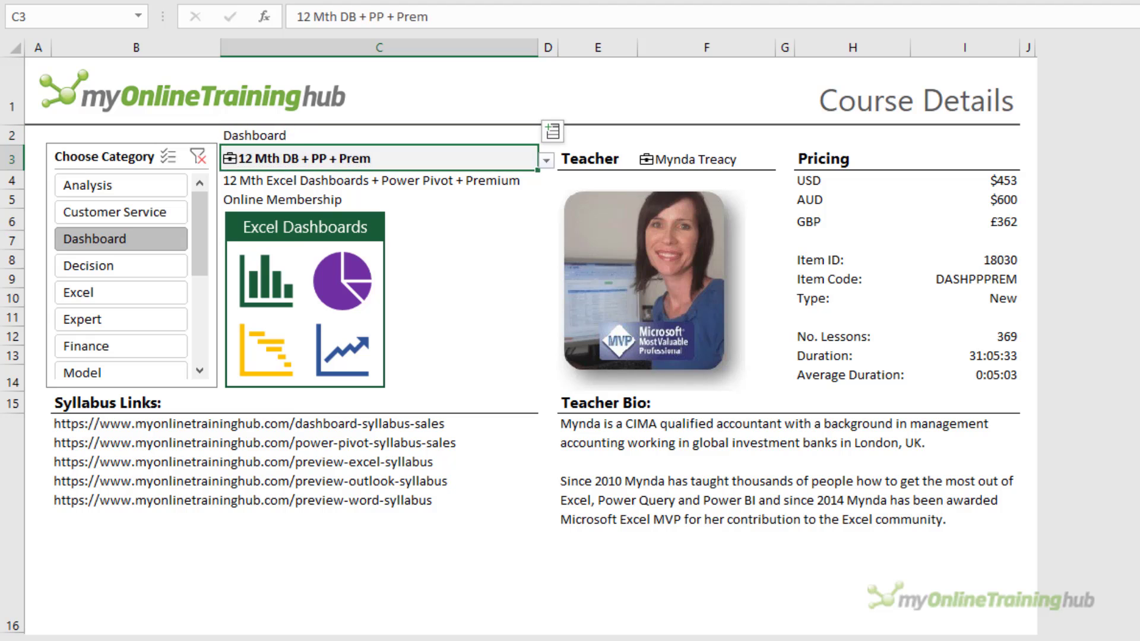
# Step: Delete the trial formula from C2 and select the course cell C3
pyautogui.press('Up')
pyautogui.press('Delete')
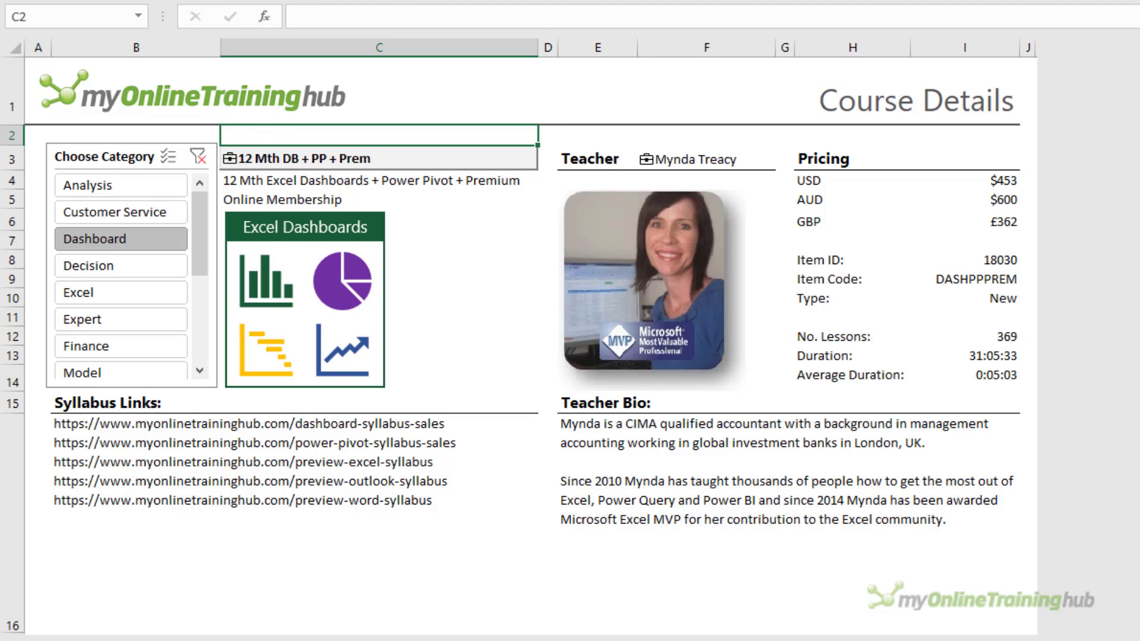
pyautogui.press('Down')
# Step: Trace and then remove C3's dependency arrows, and browse the 12 Mth DB + PP + Prem data card
pyautogui.click(768, 63)
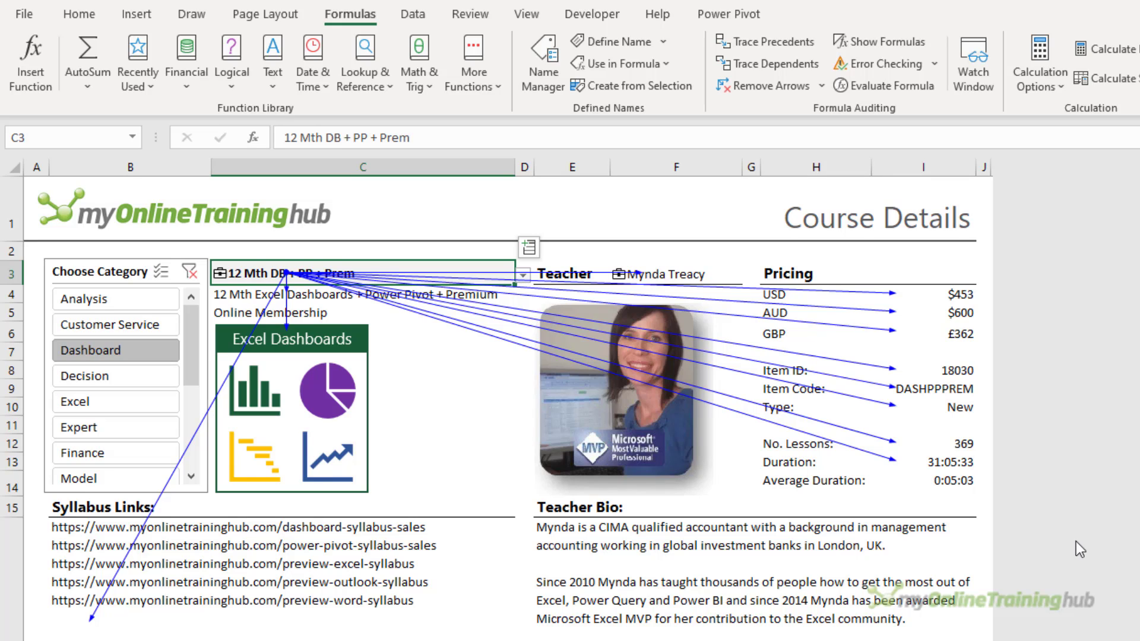
pyautogui.click(781, 89)
pyautogui.click(220, 274)
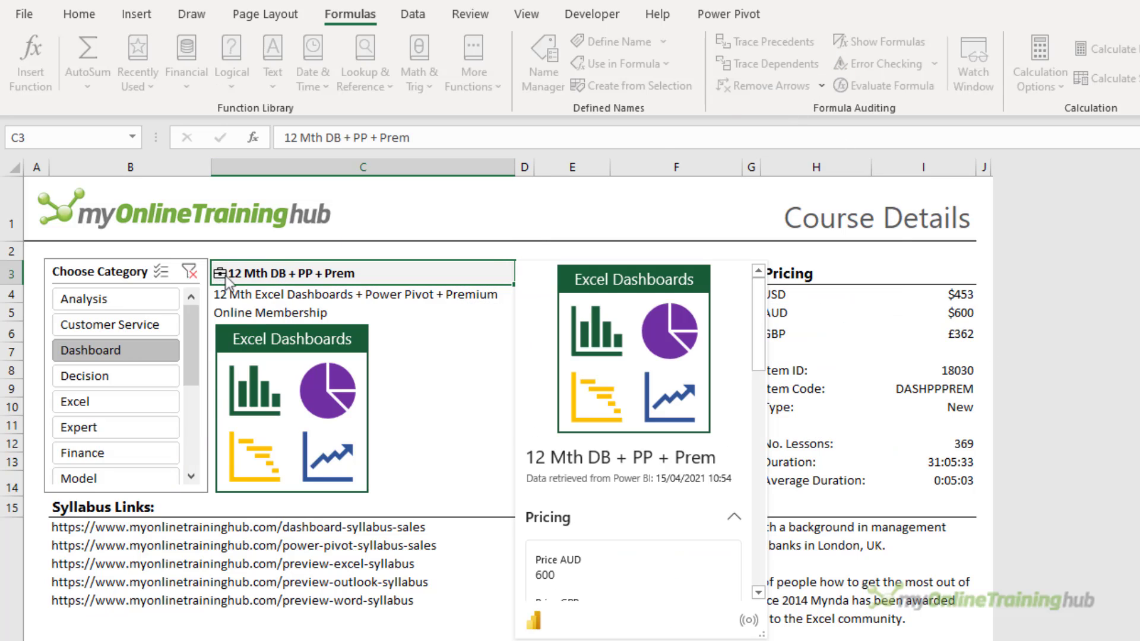
pyautogui.moveTo(760, 301); pyautogui.dragTo(760, 397)
pyautogui.moveTo(736, 391)
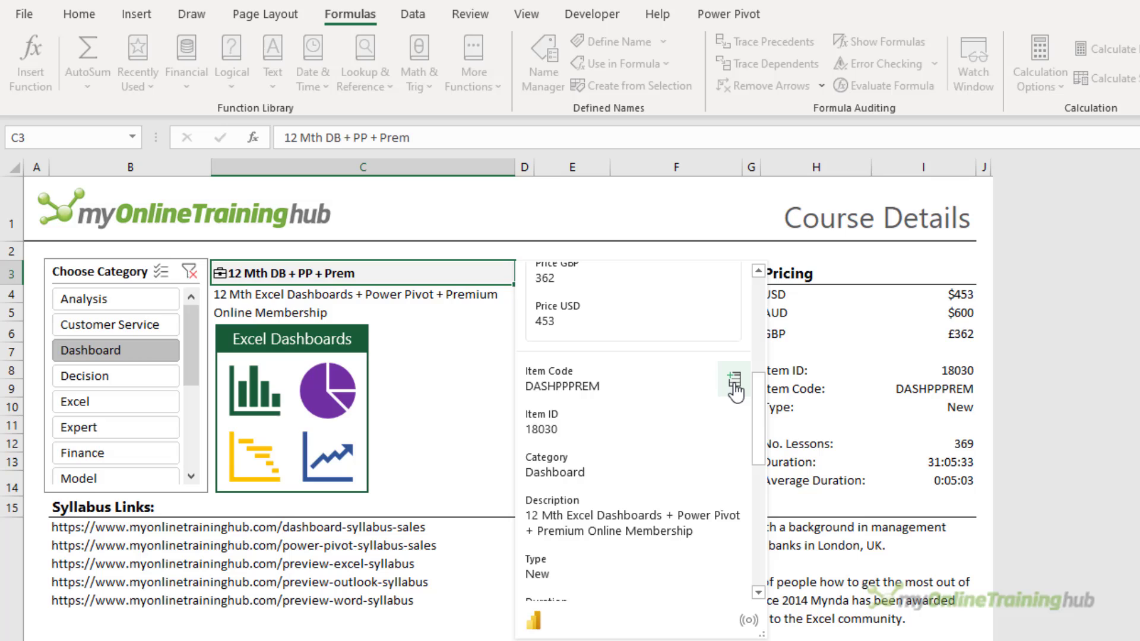
pyautogui.click(438, 274)
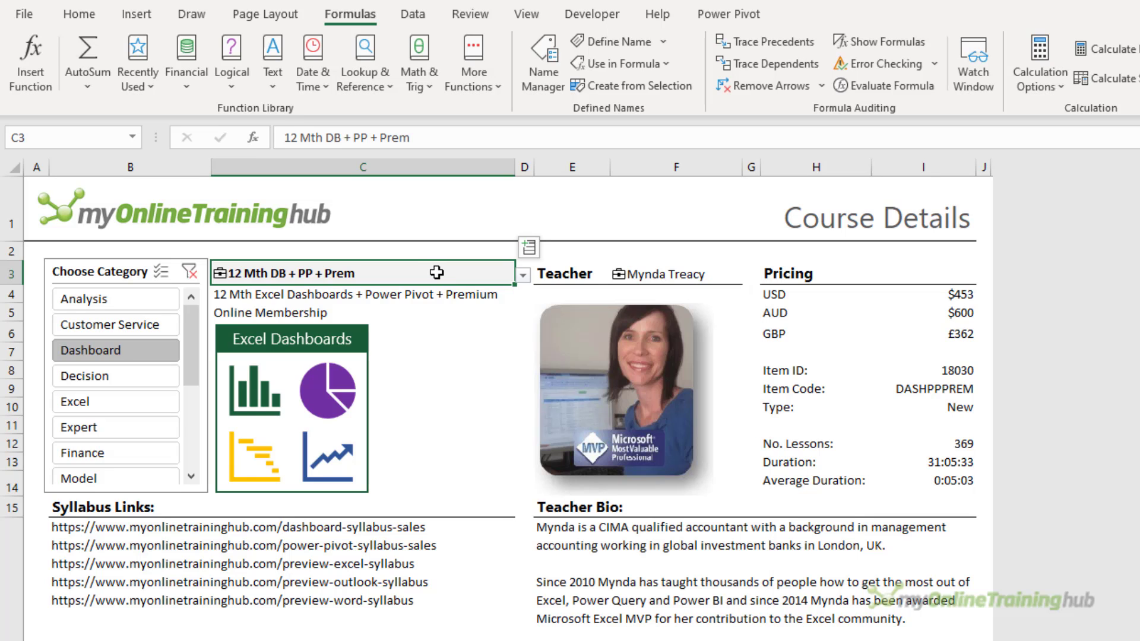
pyautogui.click(621, 273)
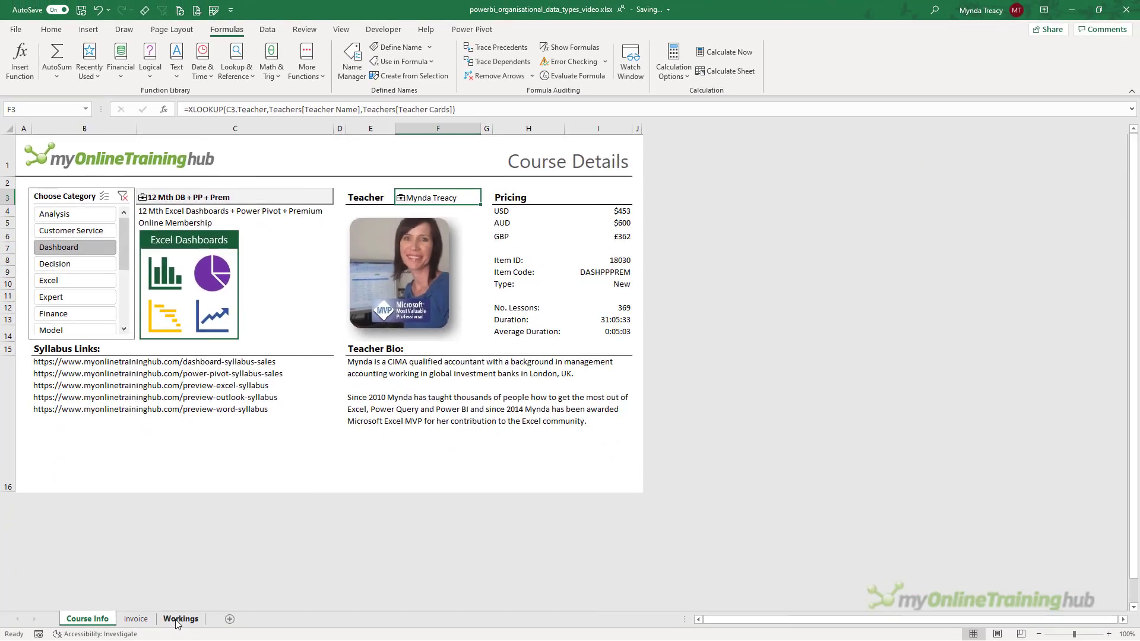
# Step: Select the Workings teacher table I3:J7, hide the ribbon, then go to the Invoice sheet
pyautogui.click(176, 622)
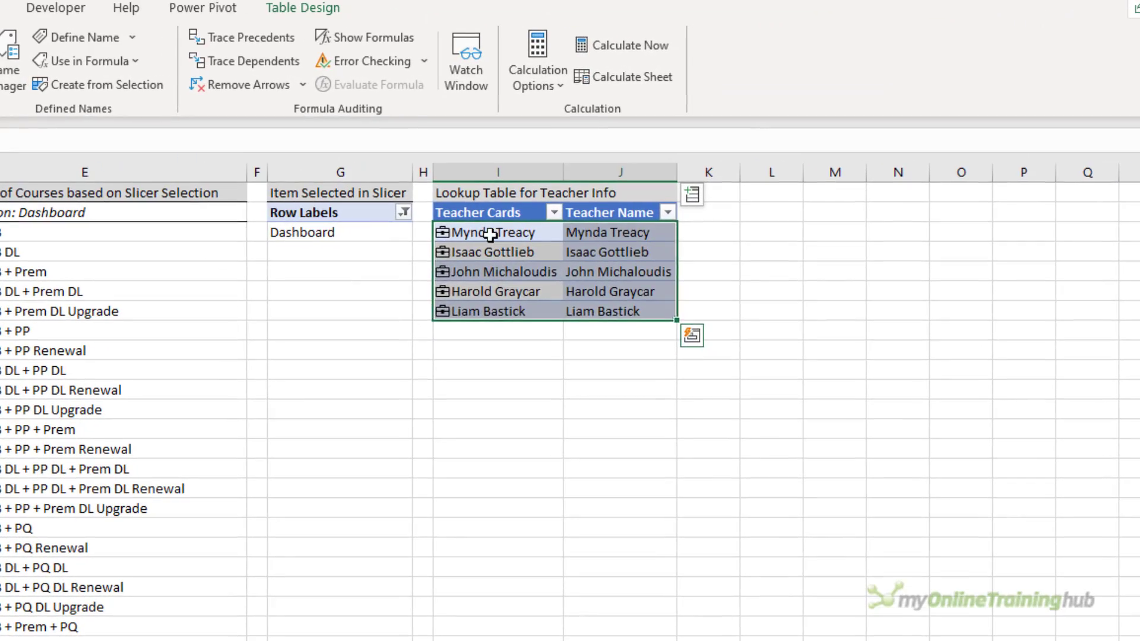
pyautogui.moveTo(639, 164); pyautogui.dragTo(728, 214)
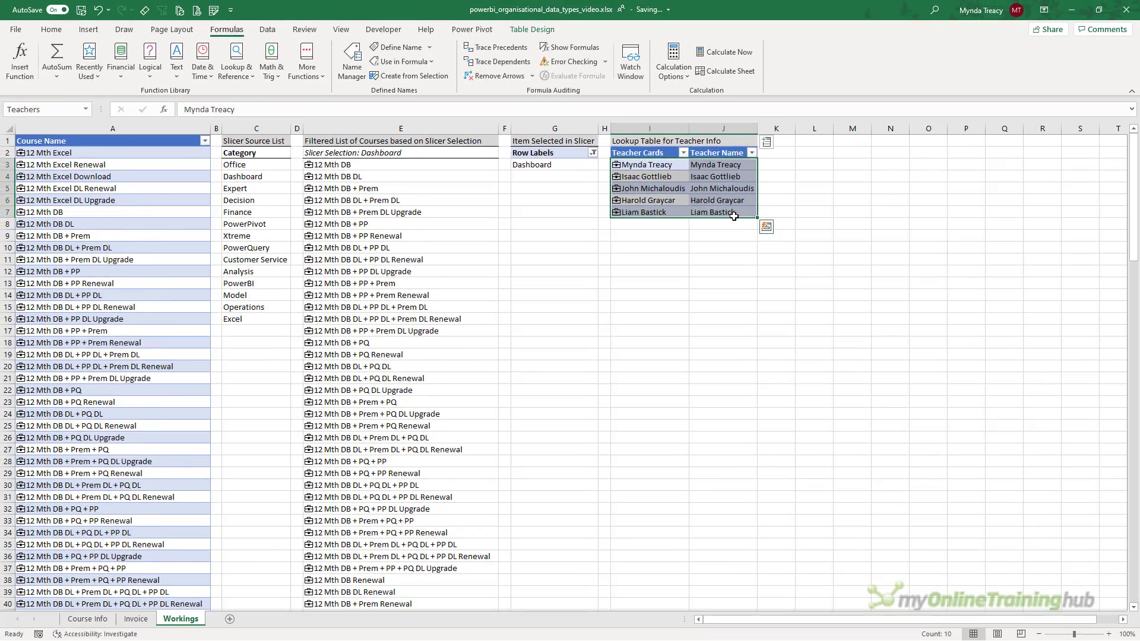
pyautogui.hotkey('ctrl', 'F1')
pyautogui.click(144, 622)
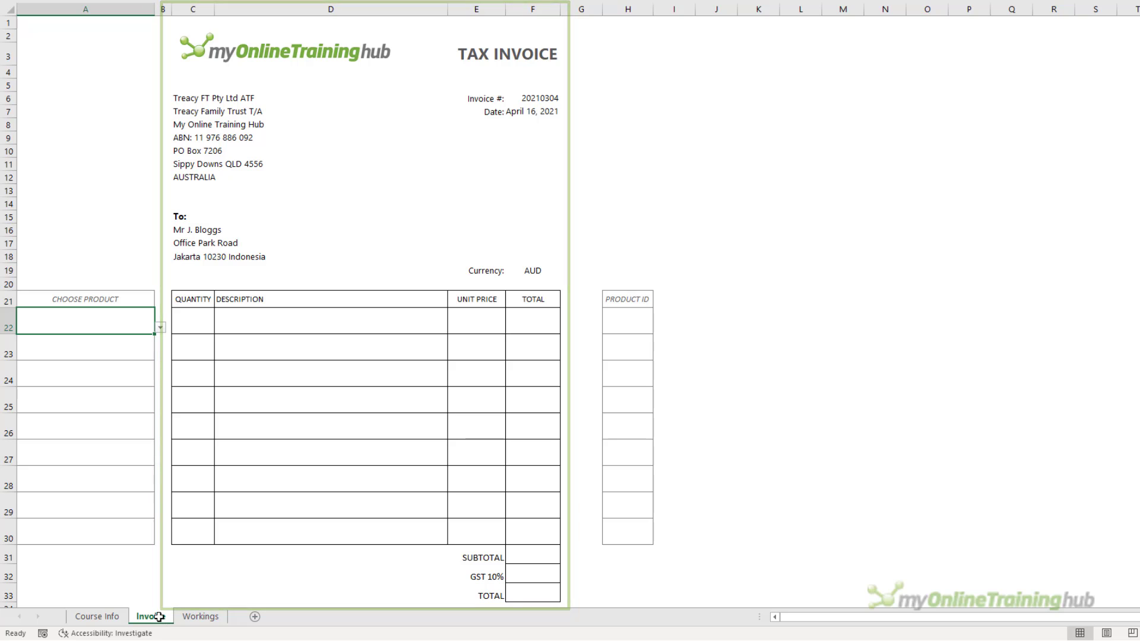
# Step: Add 12 Mth DB to the invoice in A22 with quantity 3
pyautogui.click(160, 327)
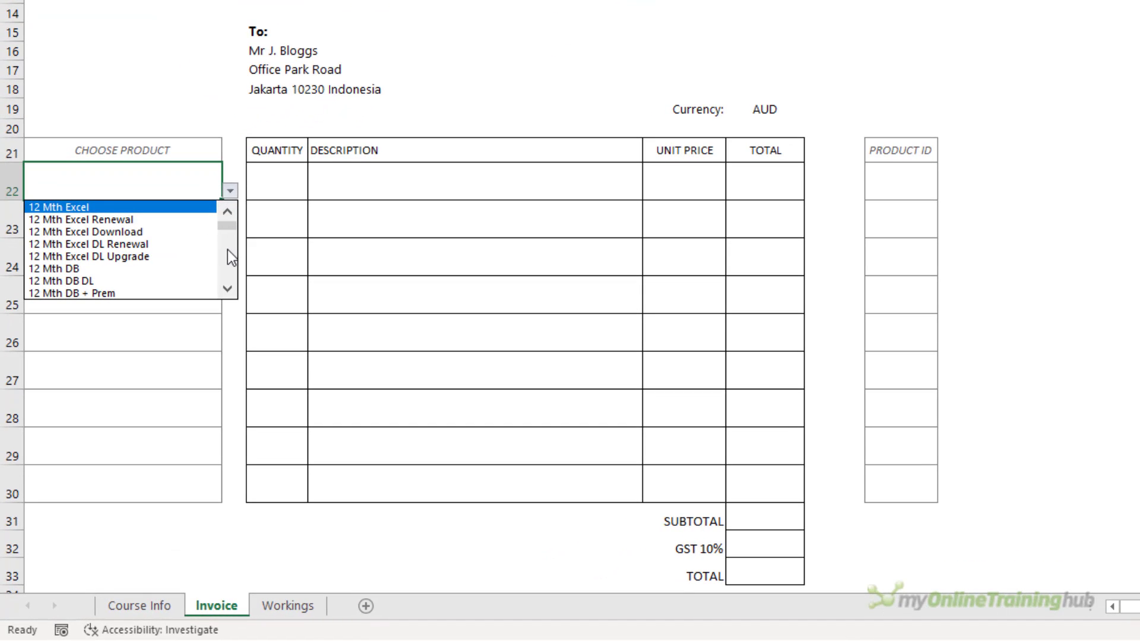
pyautogui.click(164, 269)
pyautogui.click(265, 188)
pyautogui.write('3')
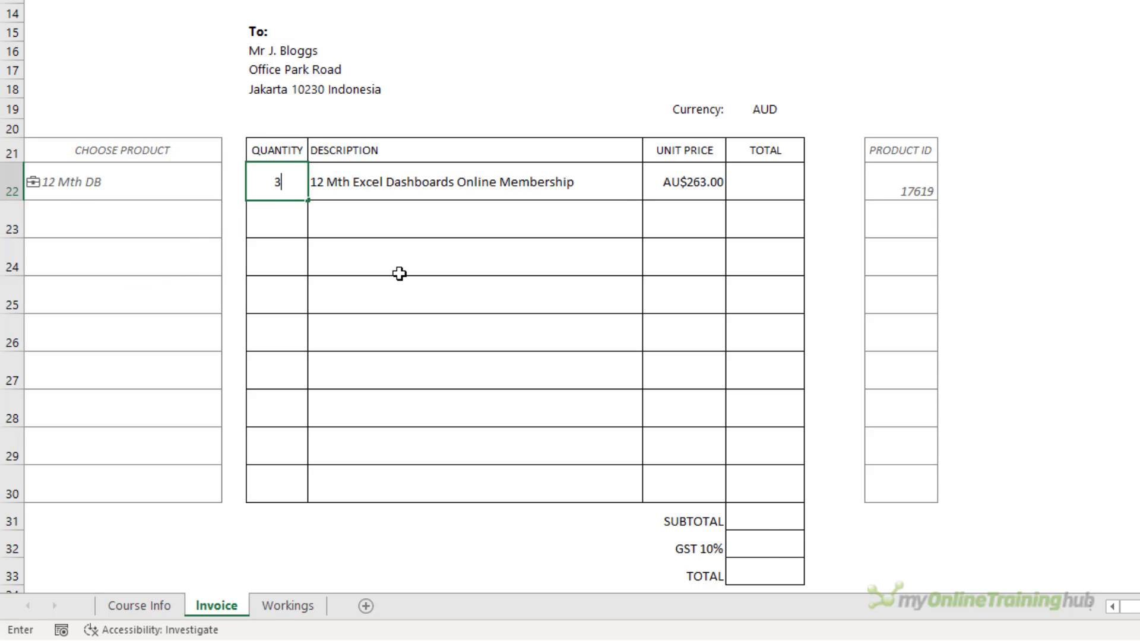
pyautogui.press('Tab')
# Step: Add 12 Mth Excel Analysis ToolPak in row 23 with quantity 3
pyautogui.click(209, 224)
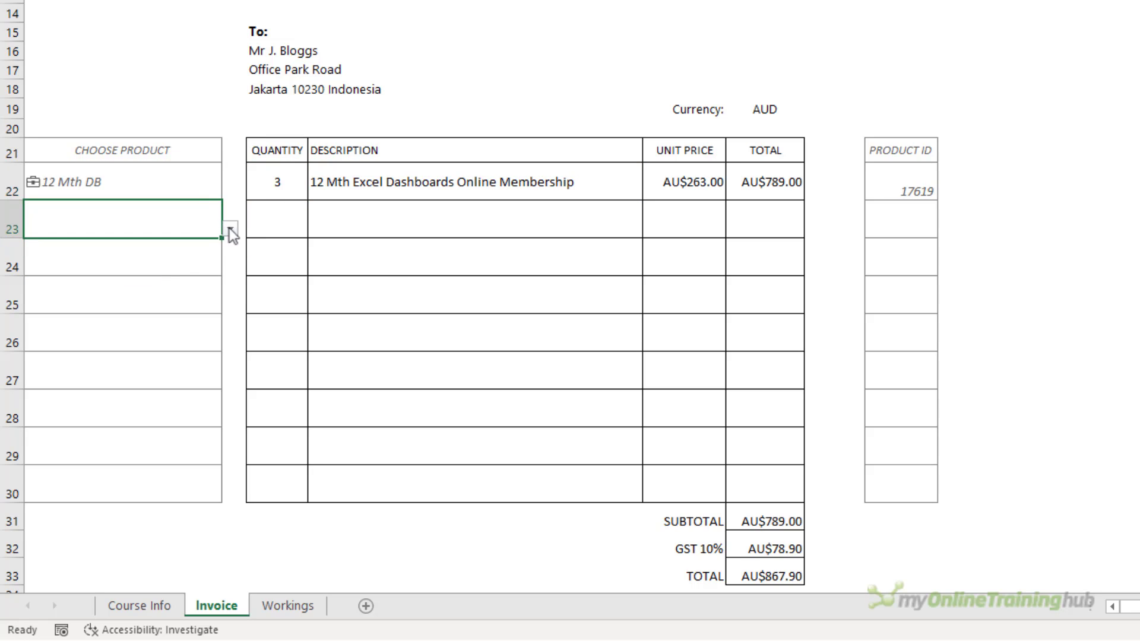
pyautogui.click(230, 228)
pyautogui.moveTo(226, 262); pyautogui.dragTo(230, 309)
pyautogui.click(215, 287)
pyautogui.press('Tab')
pyautogui.write('3')
pyautogui.press('Return')
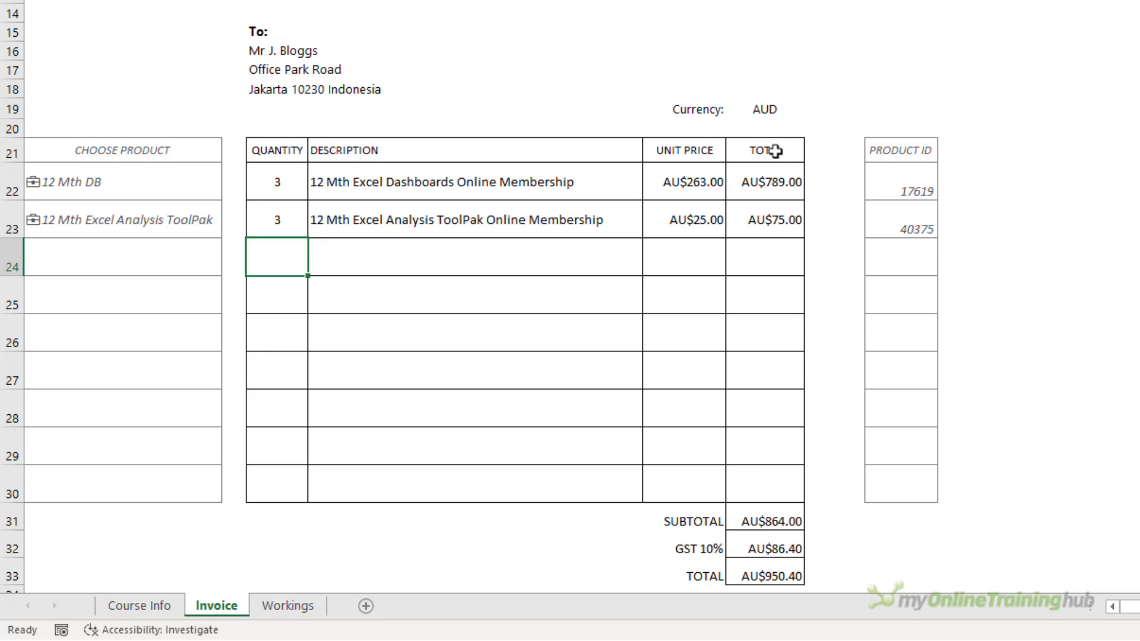
# Step: Set the invoice currency to USD
pyautogui.click(780, 109)
pyautogui.click(812, 109)
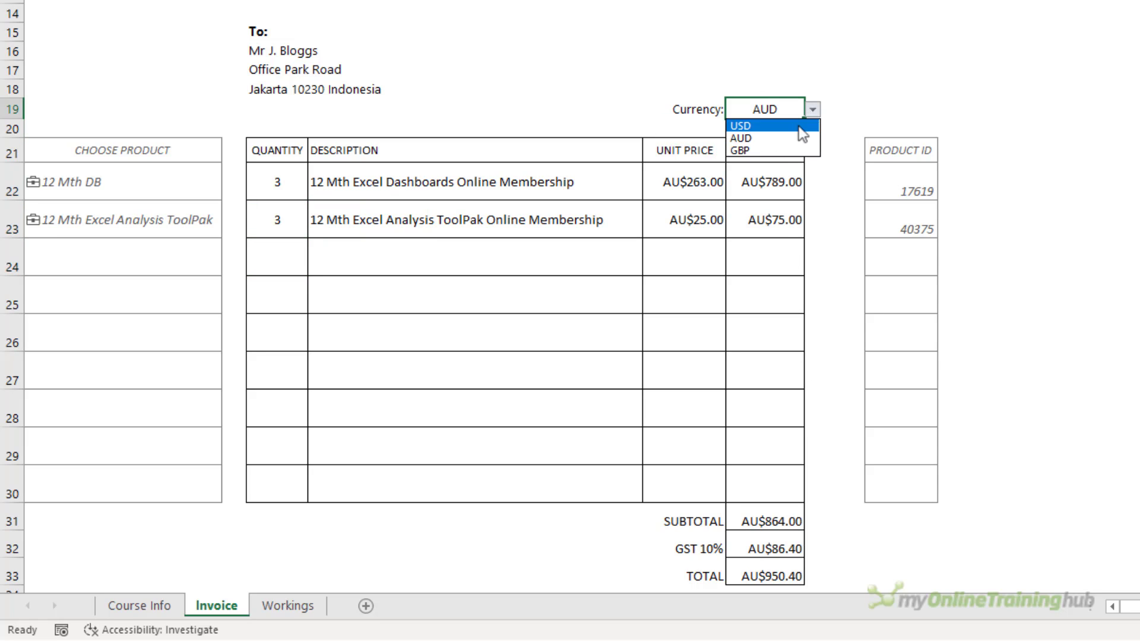
pyautogui.click(766, 120)
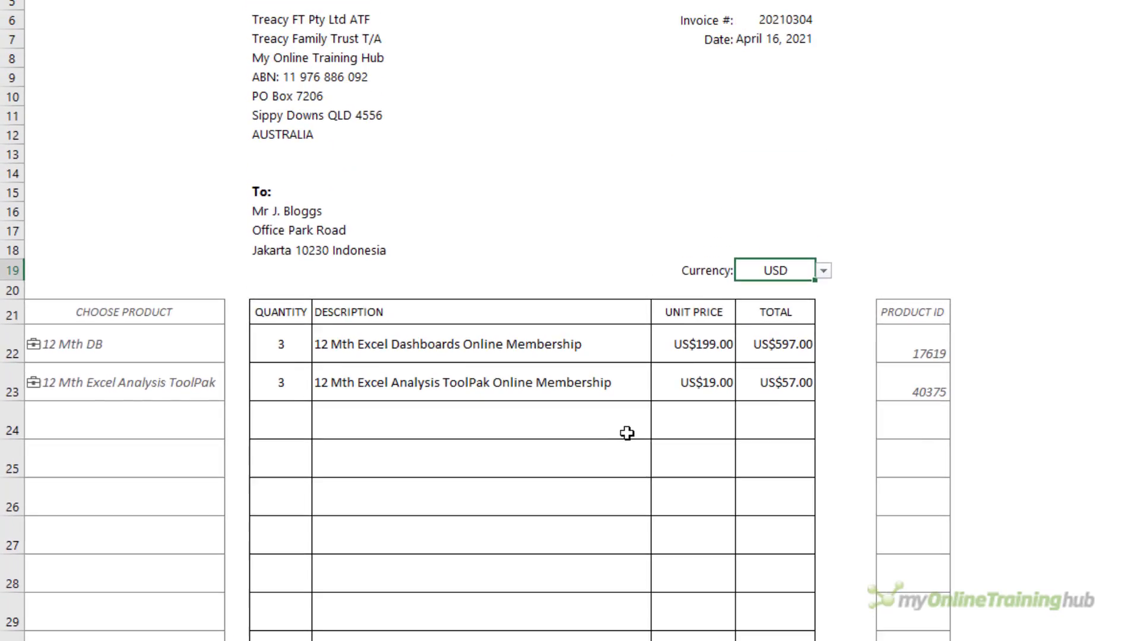
pyautogui.click(181, 190)
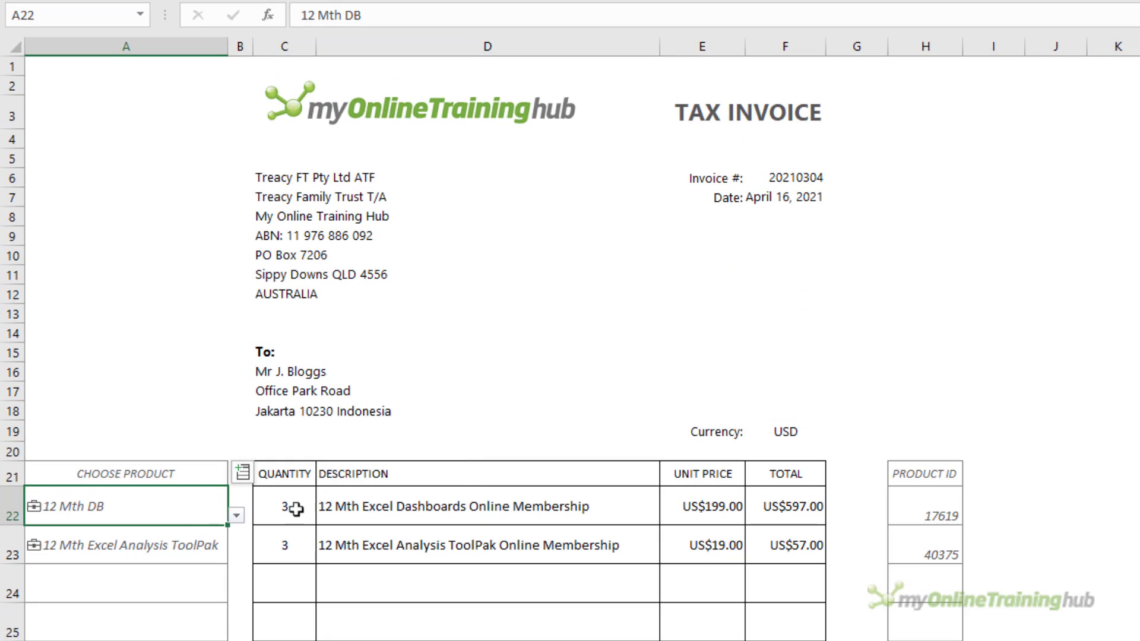
pyautogui.click(439, 505)
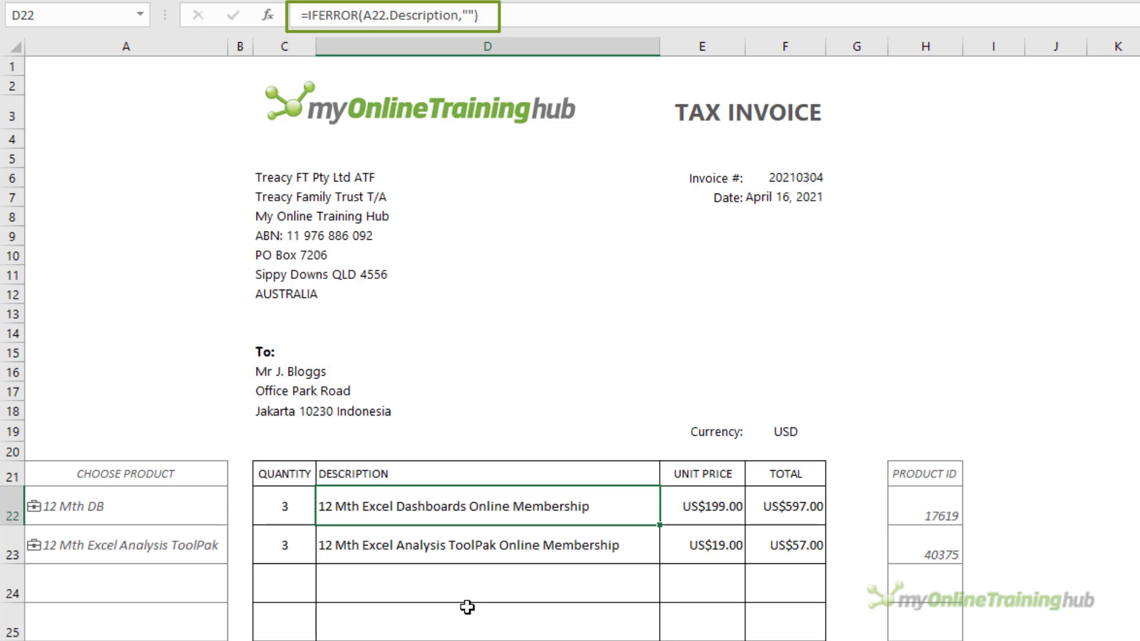
pyautogui.press('Right')
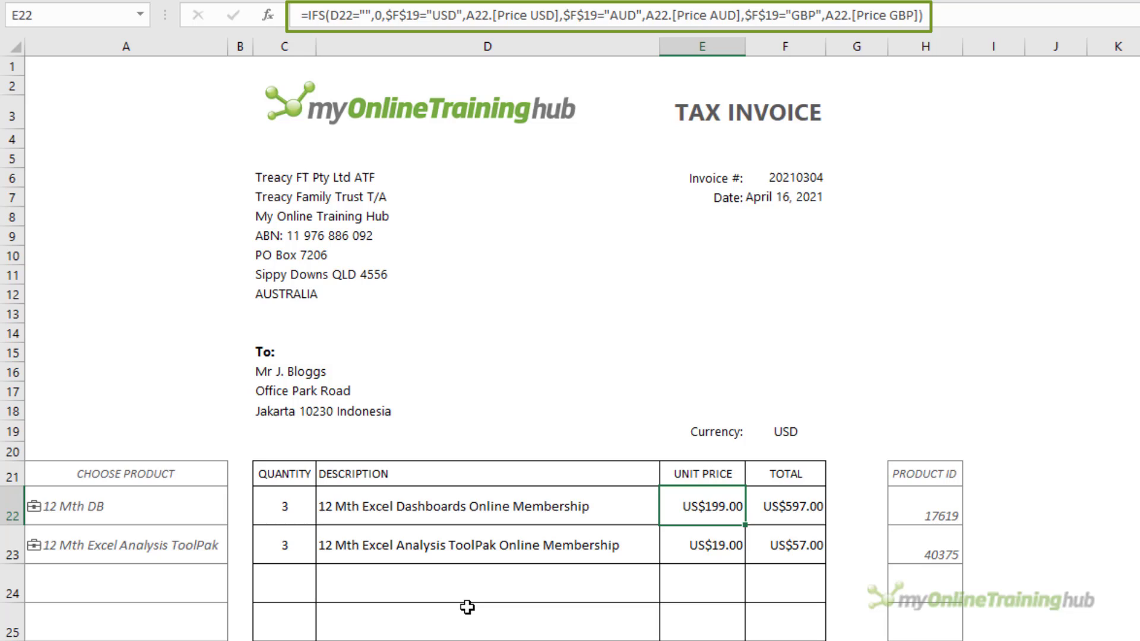
pyautogui.click(784, 432)
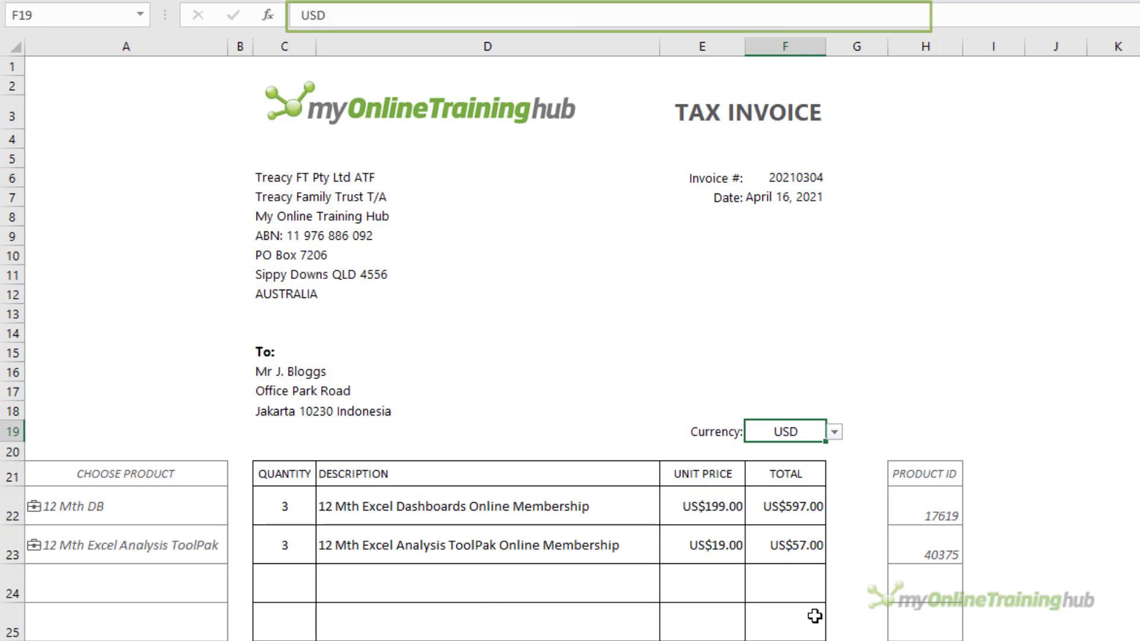
pyautogui.moveTo(178, 509); pyautogui.dragTo(172, 549)
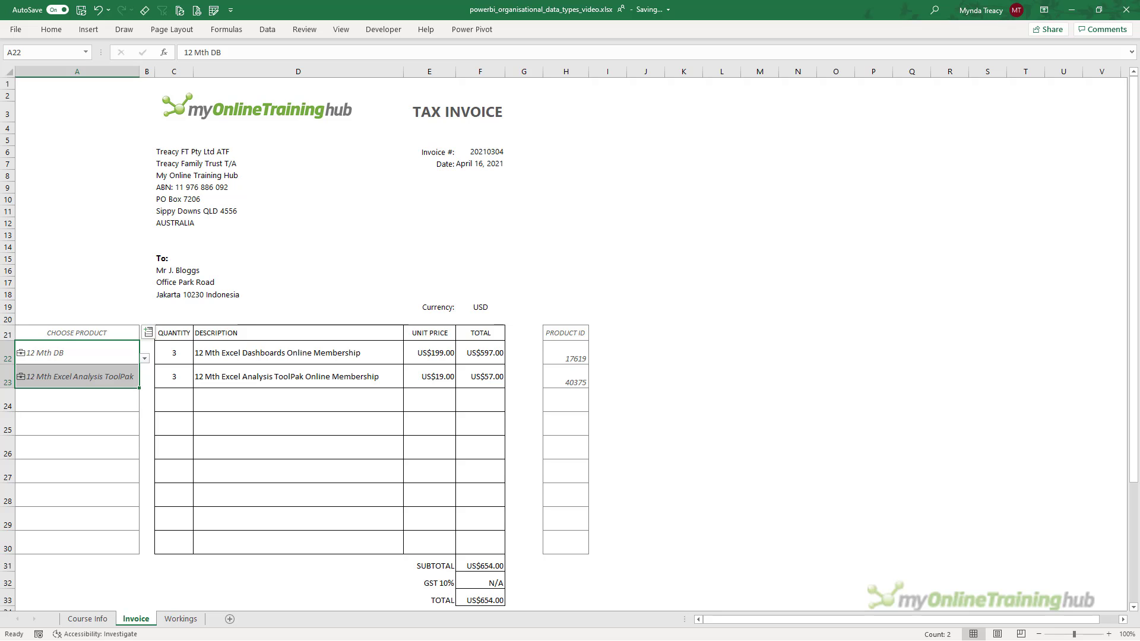
# Step: Switch to the Course Info sheet
pyautogui.click(88, 618)
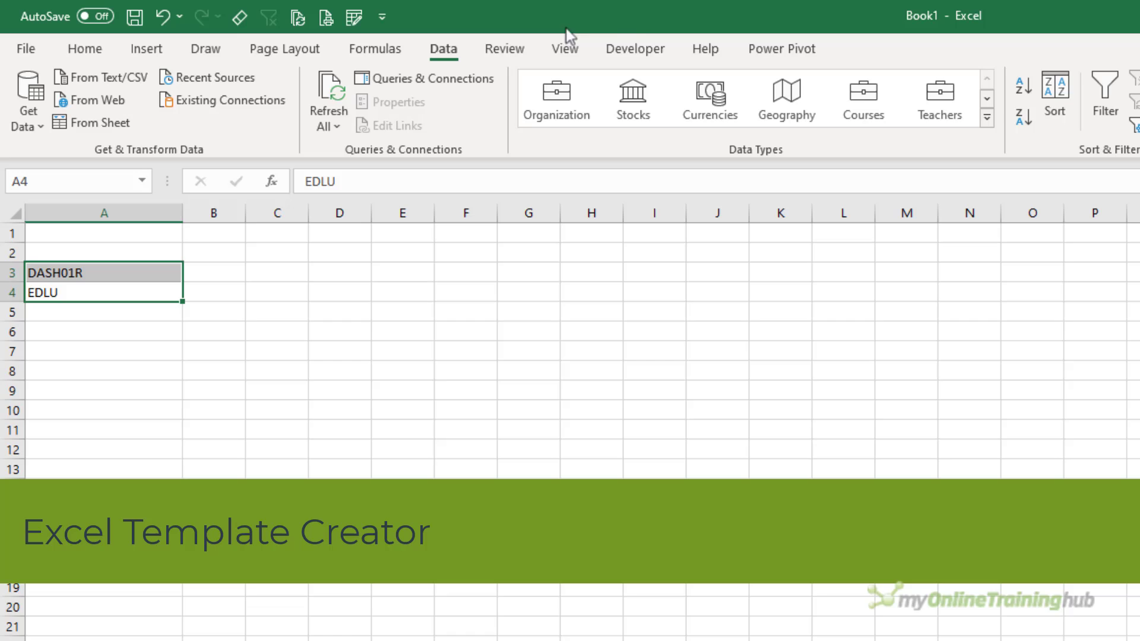
# Step: Convert the codes DASH01R and EDLU into Courses data types from the Data Types gallery
pyautogui.click(988, 123)
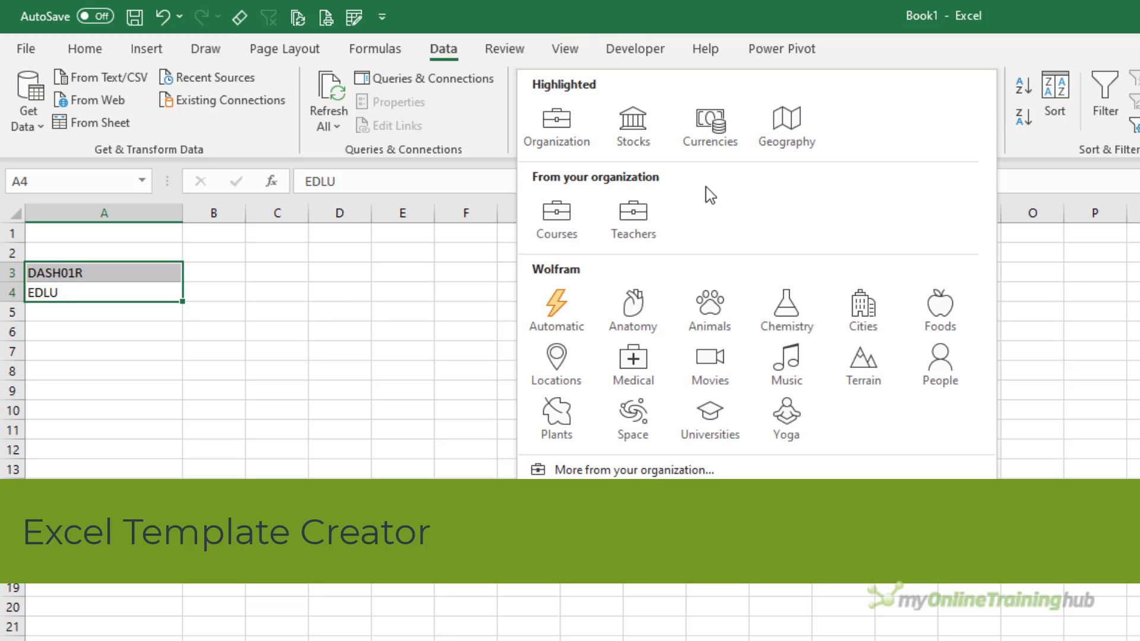
pyautogui.click(581, 223)
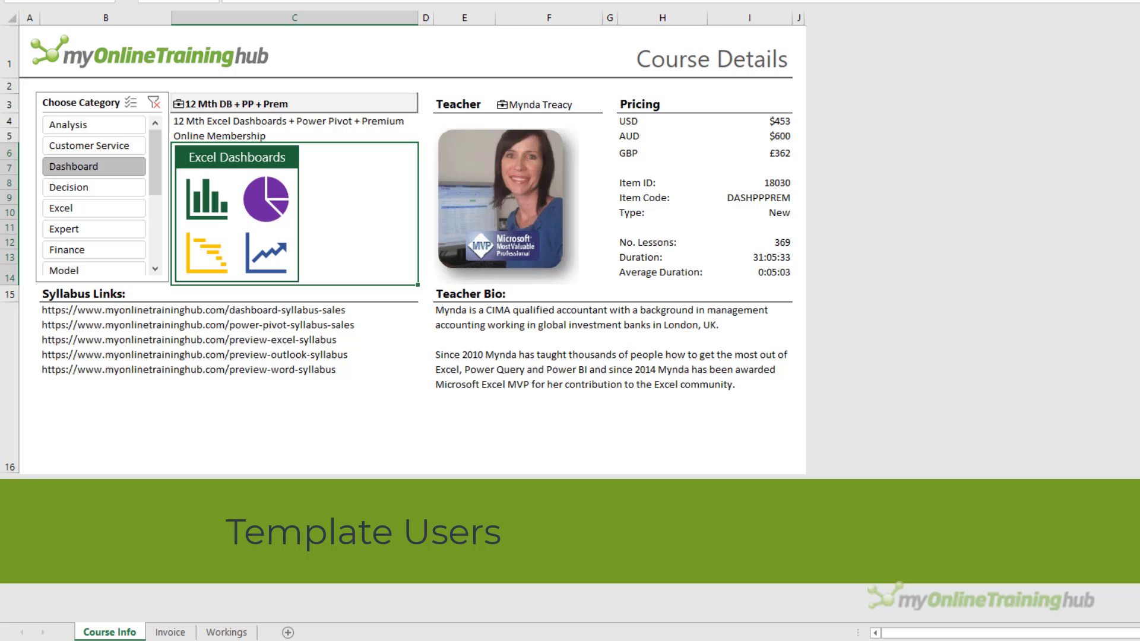
# Step: On Workings, extract Item Code from the 12 Mth Excel Renewal card into a new column
pyautogui.hotkey('ctrl', 'pagedown')
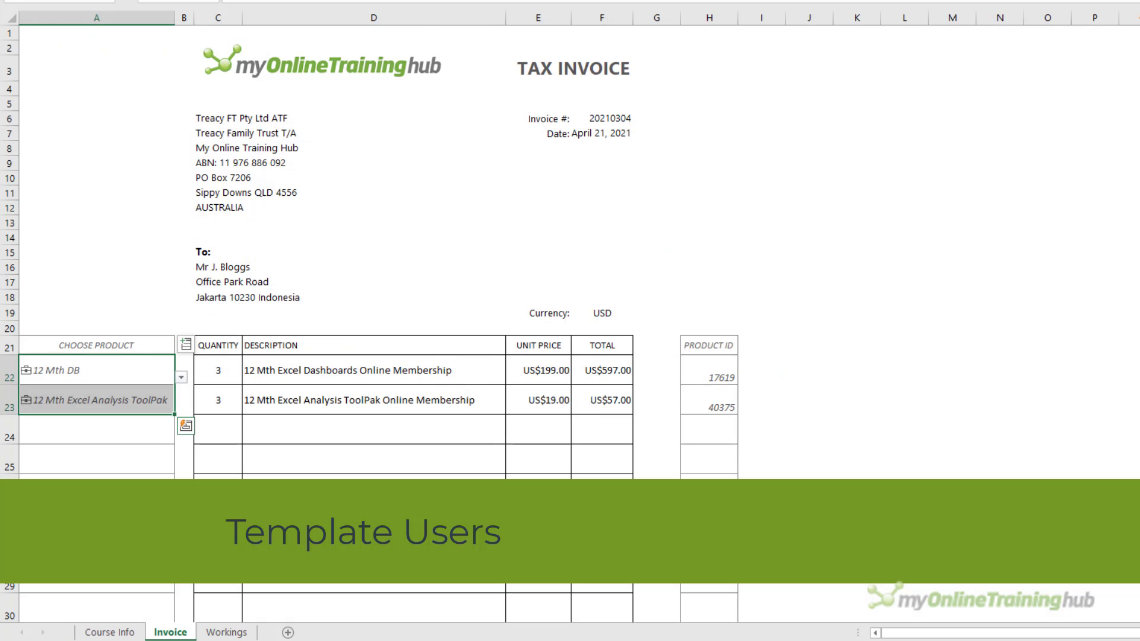
pyautogui.hotkey('ctrl', 'pagedown')
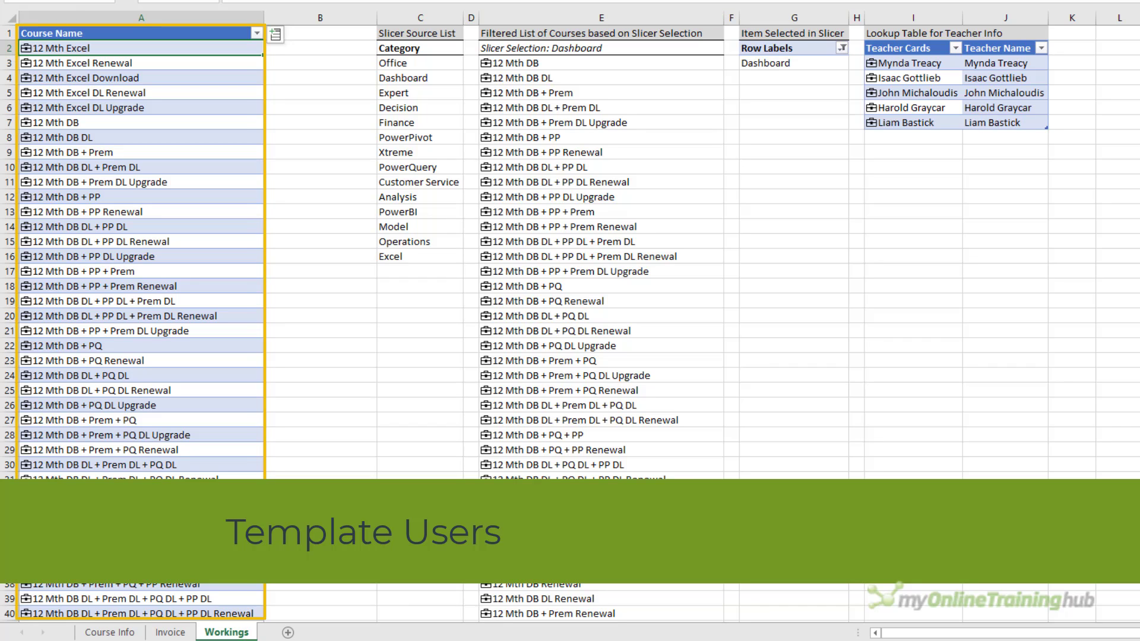
pyautogui.click(250, 18)
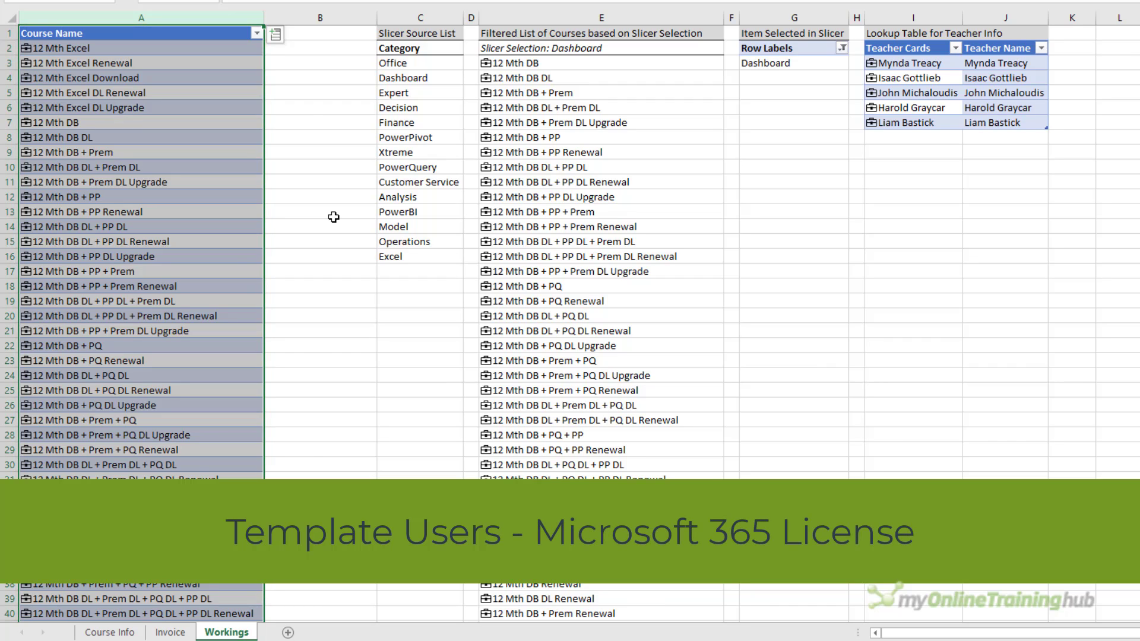
pyautogui.click(314, 212)
pyautogui.click(26, 63)
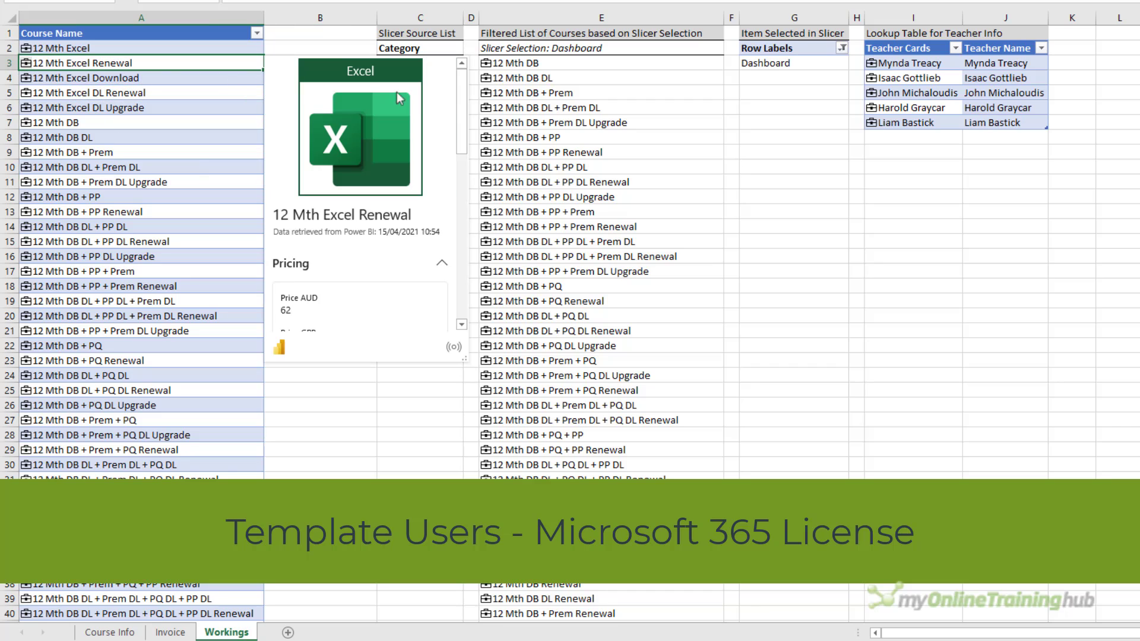
pyautogui.scroll(-5, 461, 106)
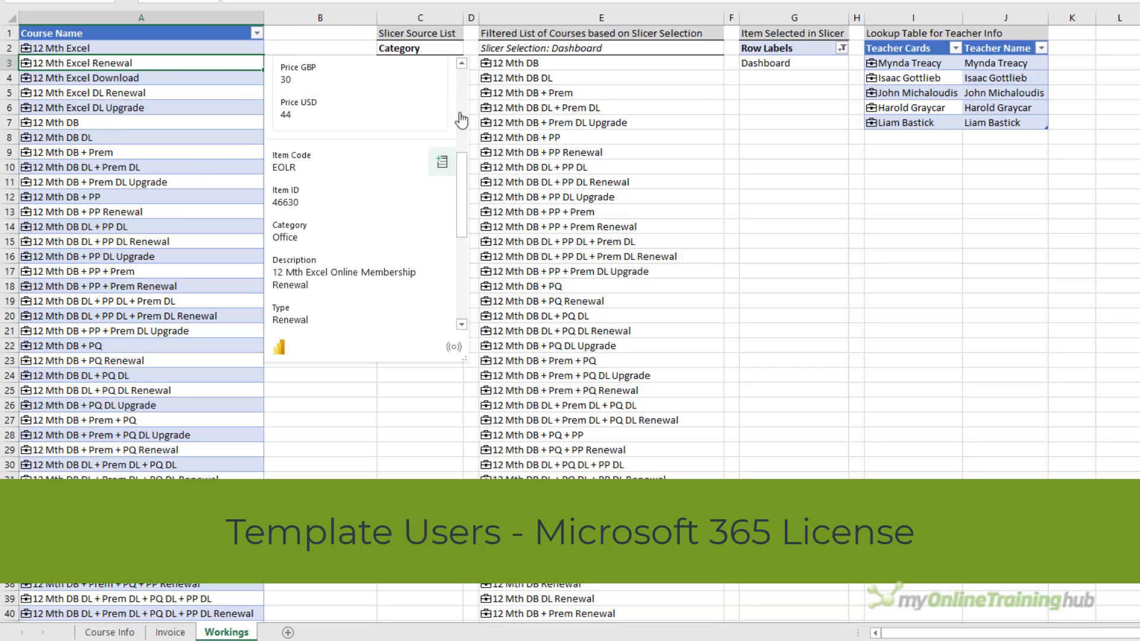
pyautogui.click(442, 162)
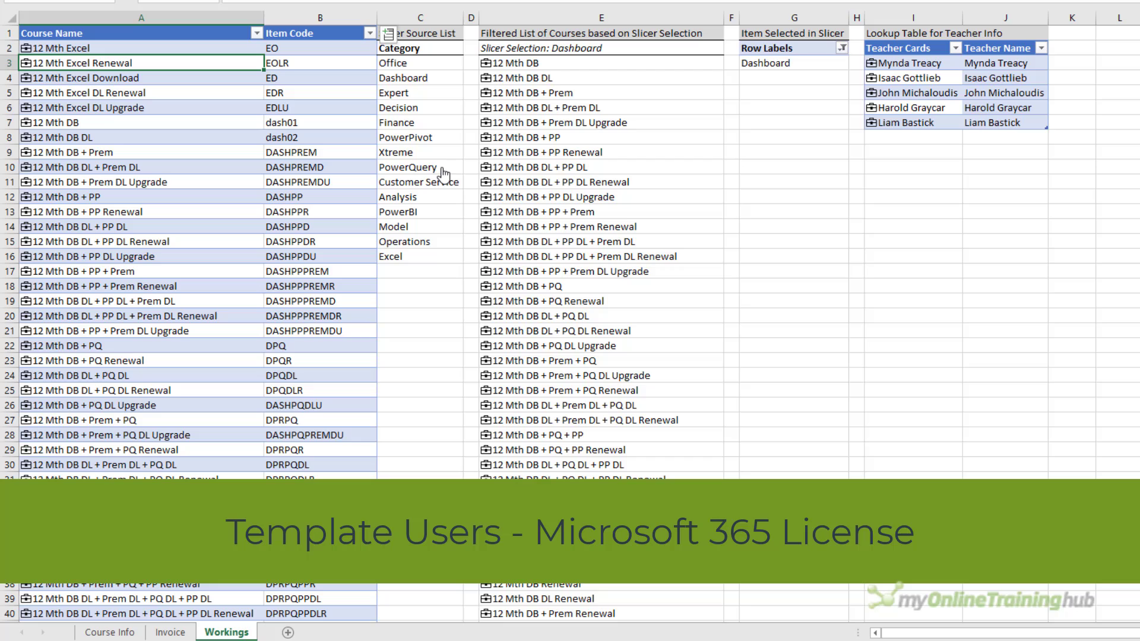
# Step: Test the formula =[@[Course Name]].Category in C18
pyautogui.click(426, 287)
pyautogui.write('=')
pyautogui.press('Left')
pyautogui.press('Left')
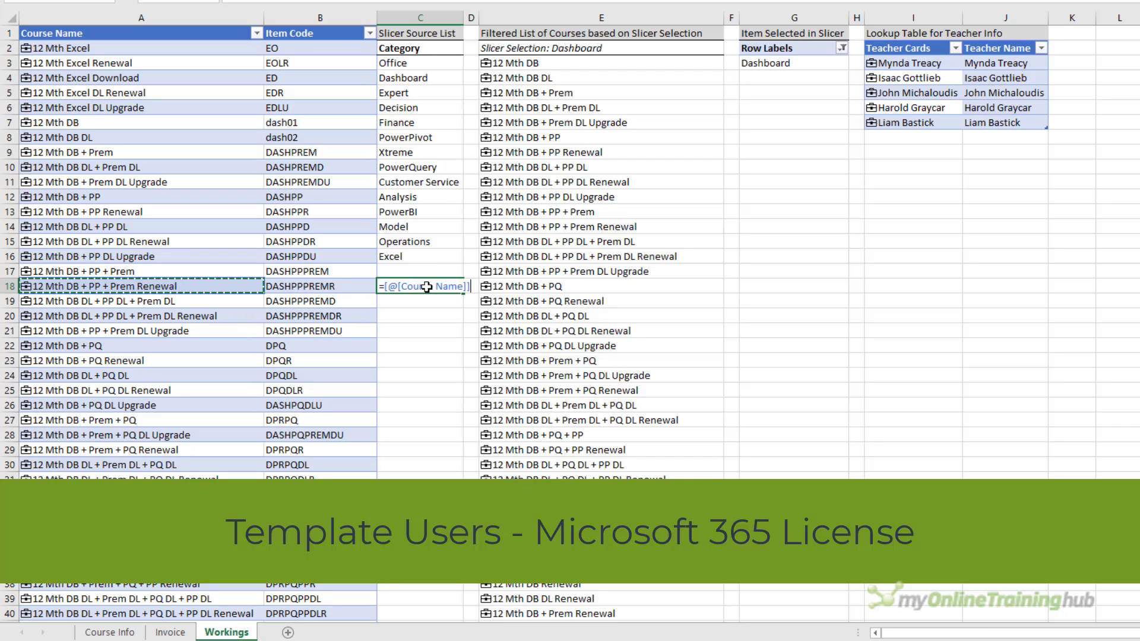
pyautogui.write('.')
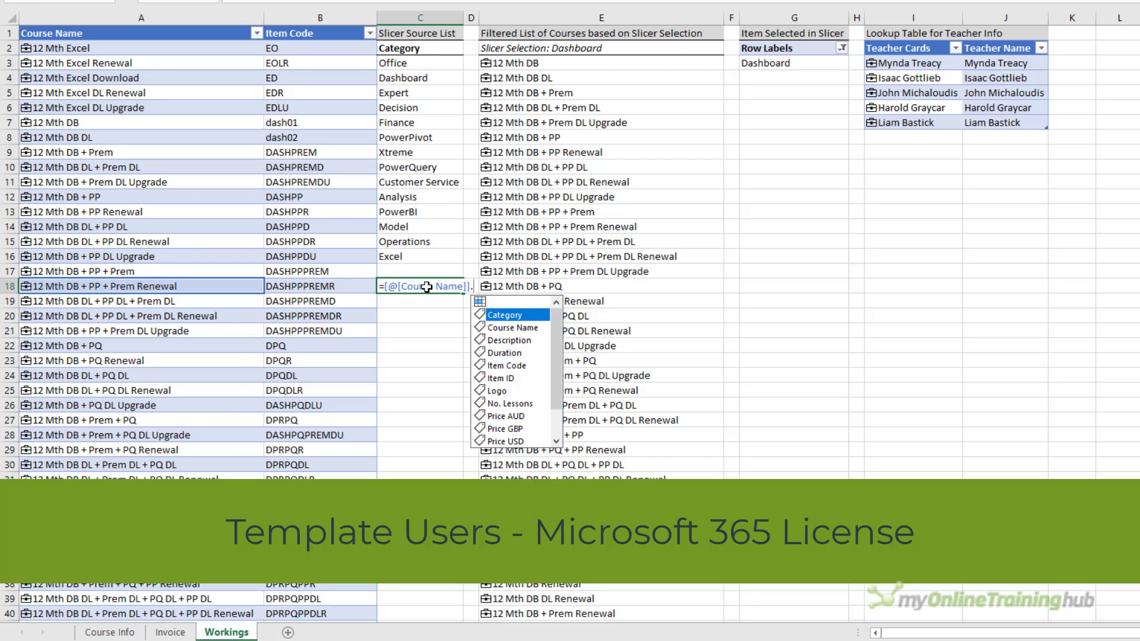
pyautogui.press('Tab')
pyautogui.press('Return')
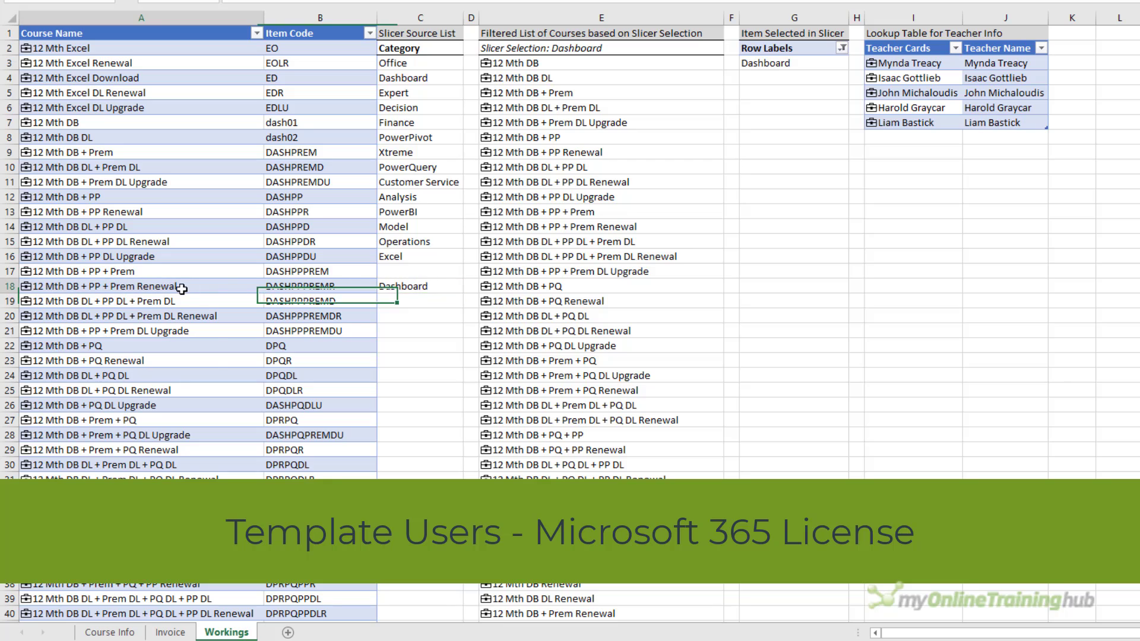
# Step: Copy the course record from A18 to G18, then open the data types list from G21
pyautogui.click(182, 289)
pyautogui.hotkey('ctrl', 'c')
pyautogui.click(819, 285)
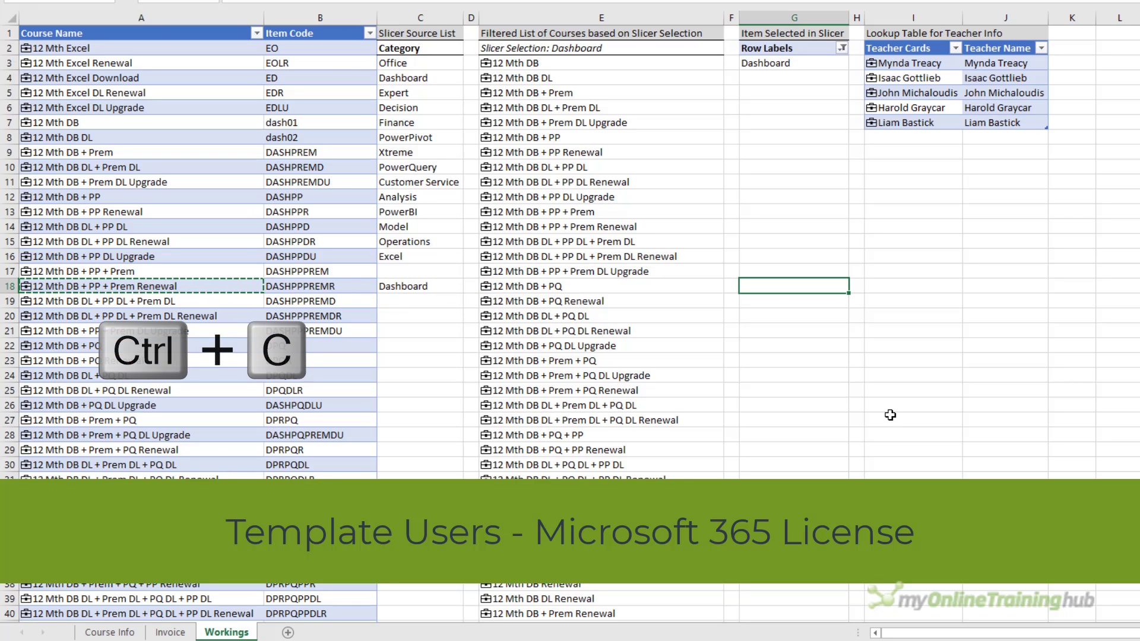
pyautogui.hotkey('ctrl', 'v')
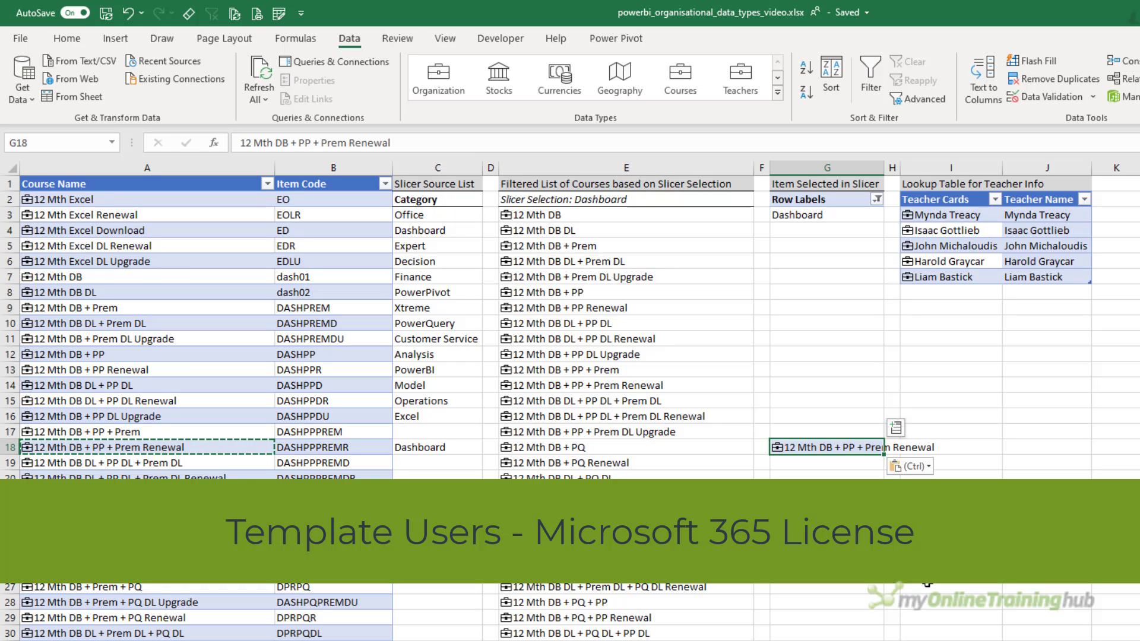
pyautogui.click(826, 493)
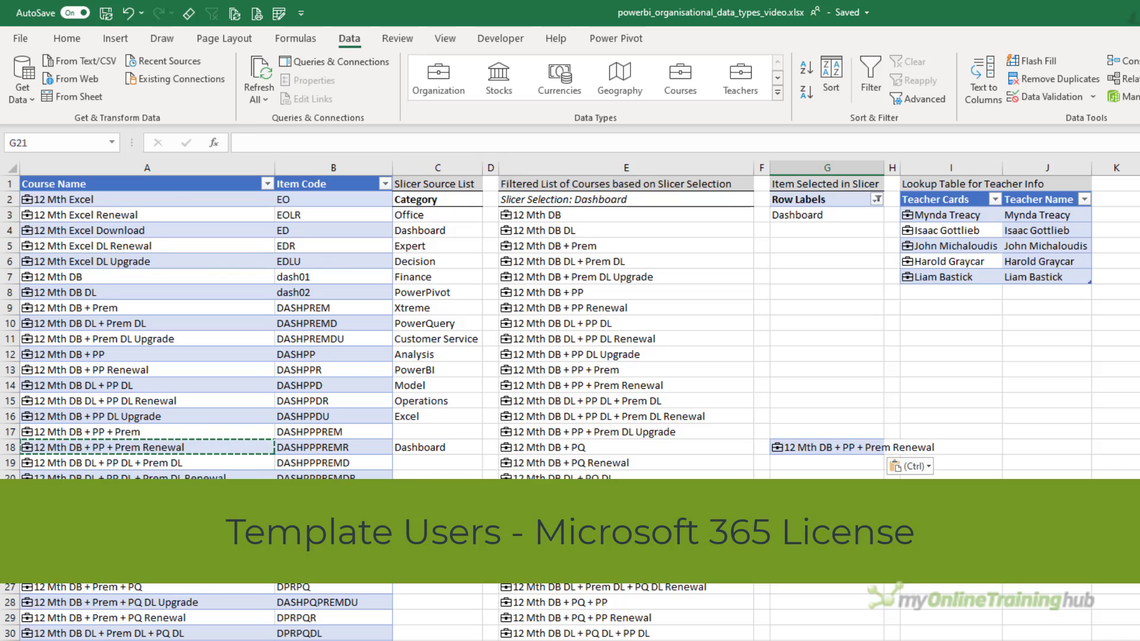
pyautogui.click(778, 92)
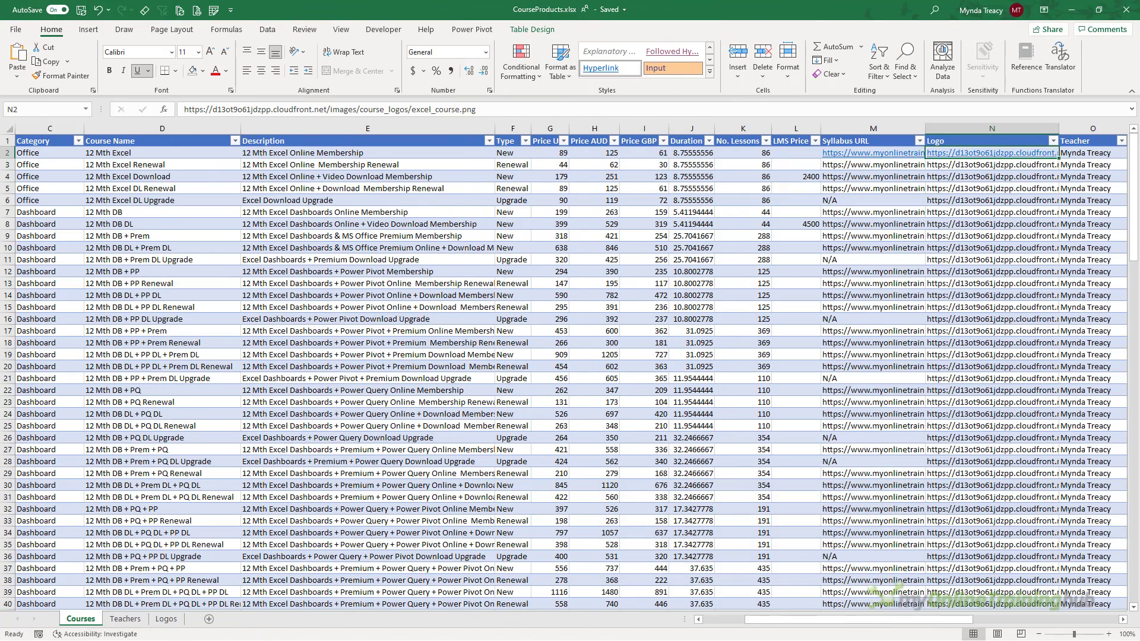
pyautogui.click(65, 141)
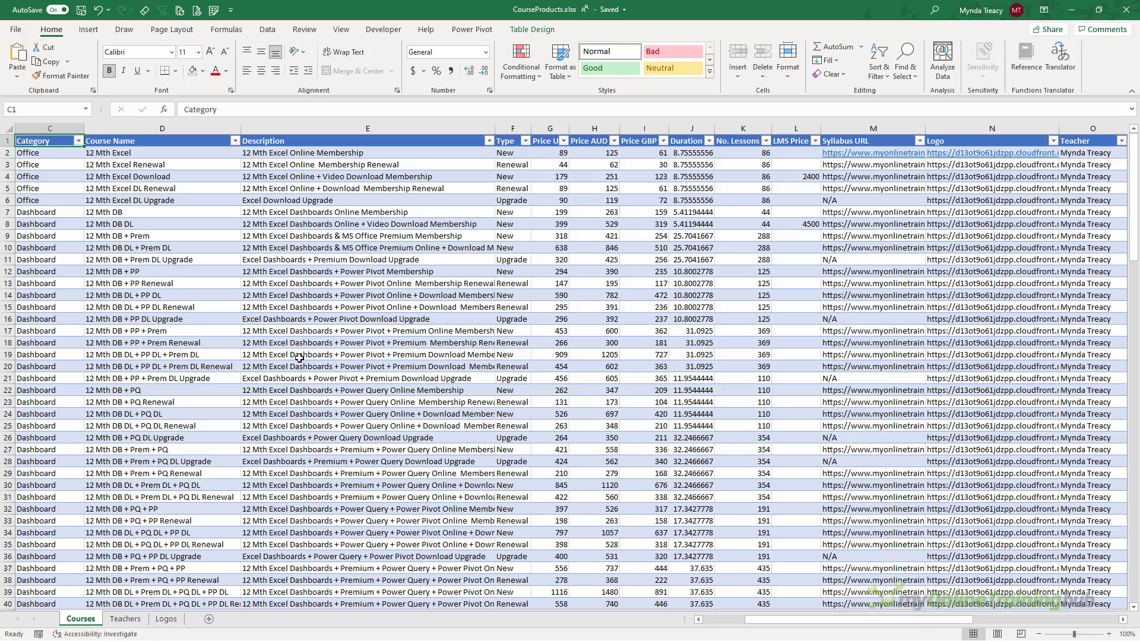
pyautogui.hotkey('ctrl', 'Home')
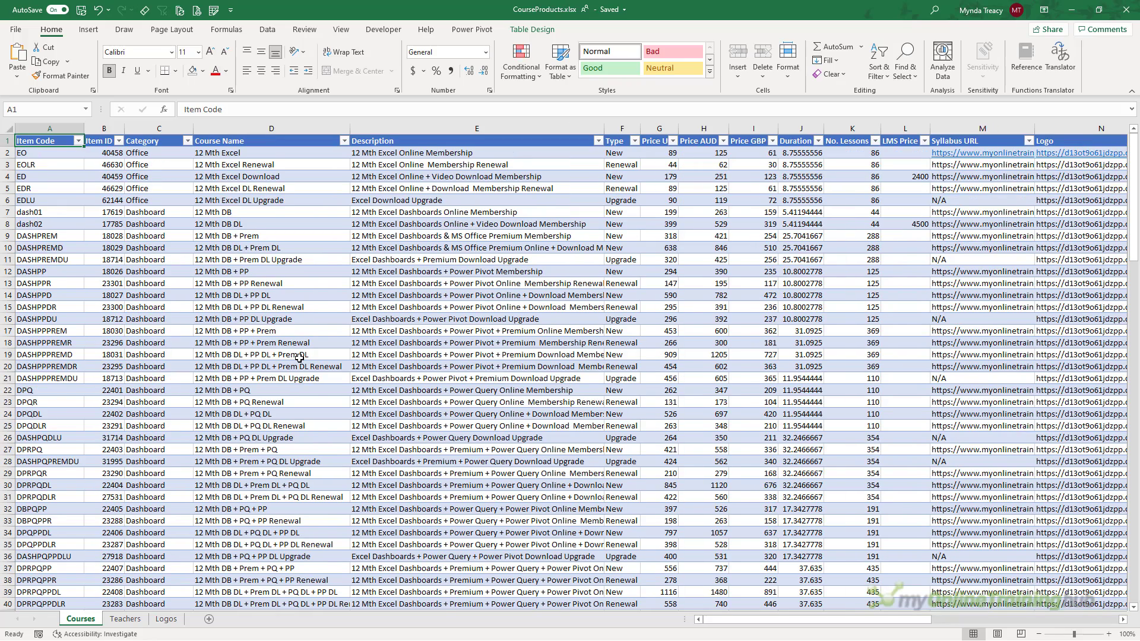
pyautogui.hotkey('ctrl', 'Right')
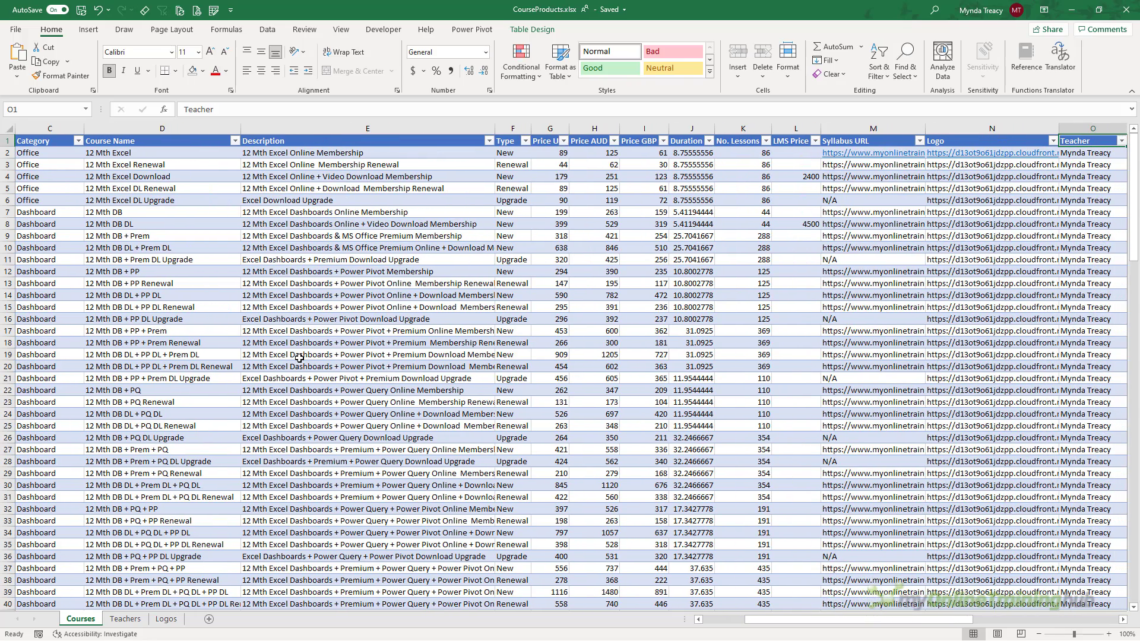
pyautogui.hotkey('ctrl', 'Left')
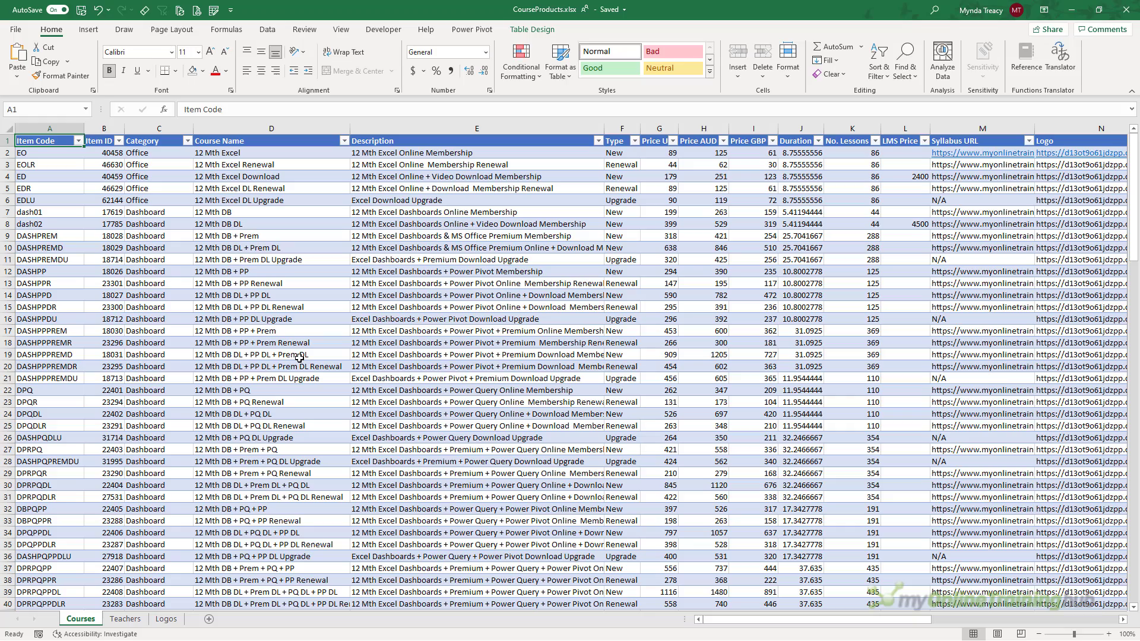
pyautogui.scroll(-13, 351, 435)
pyautogui.scroll(13, 351, 435)
pyautogui.click(7, 153)
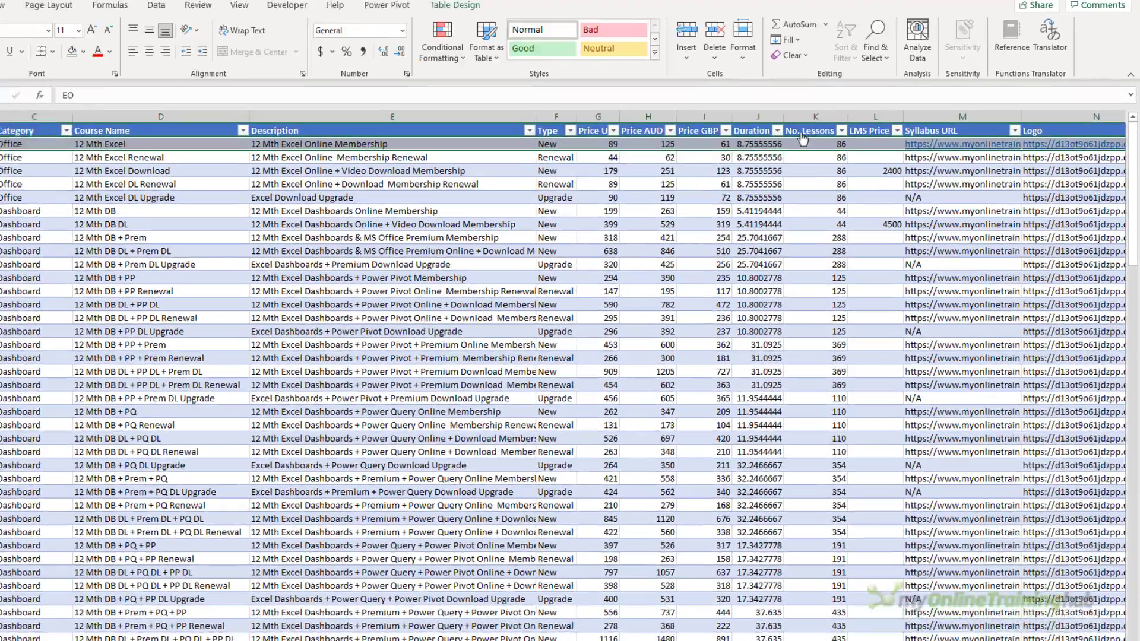
pyautogui.click(968, 141)
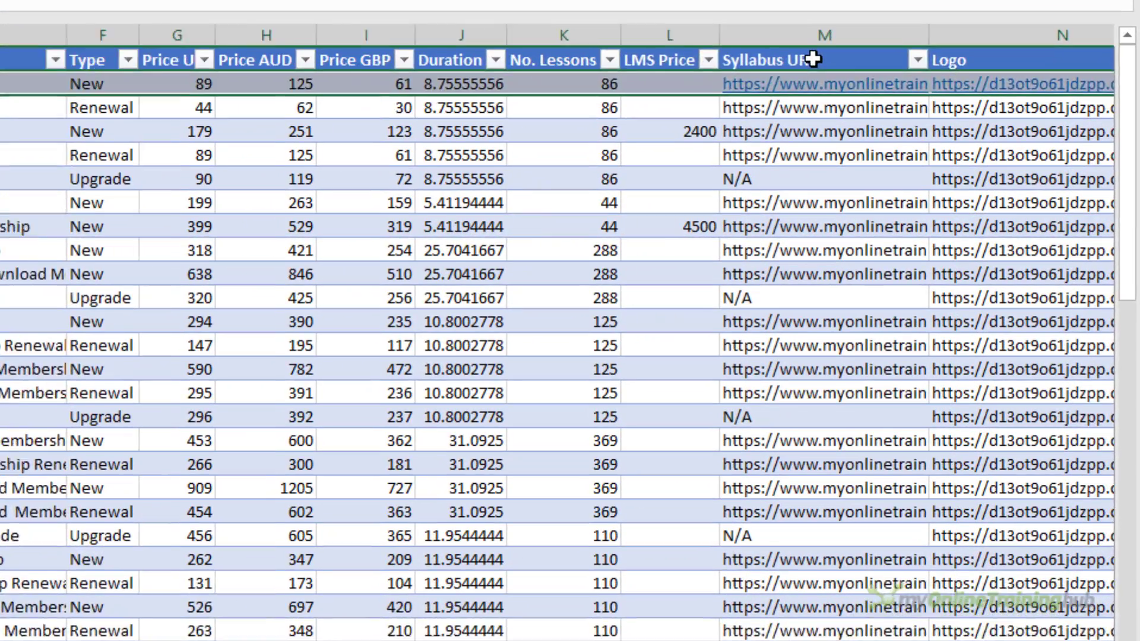
pyautogui.press('Right')
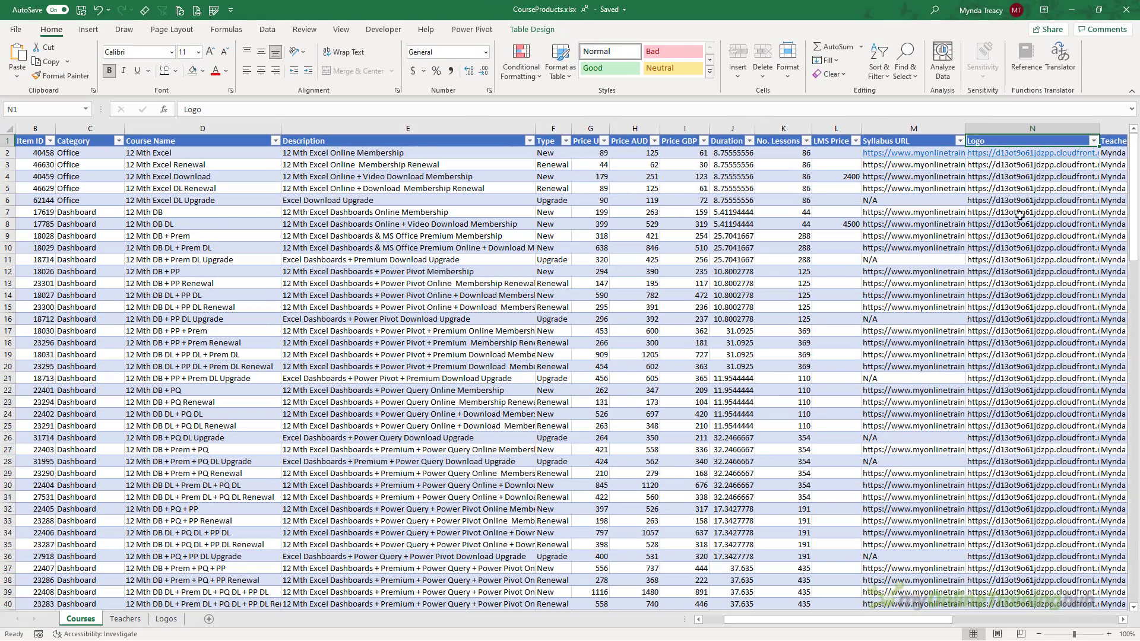
# Step: Show the Teachers sheet and copy the workbook's file path from File > Info
pyautogui.click(124, 618)
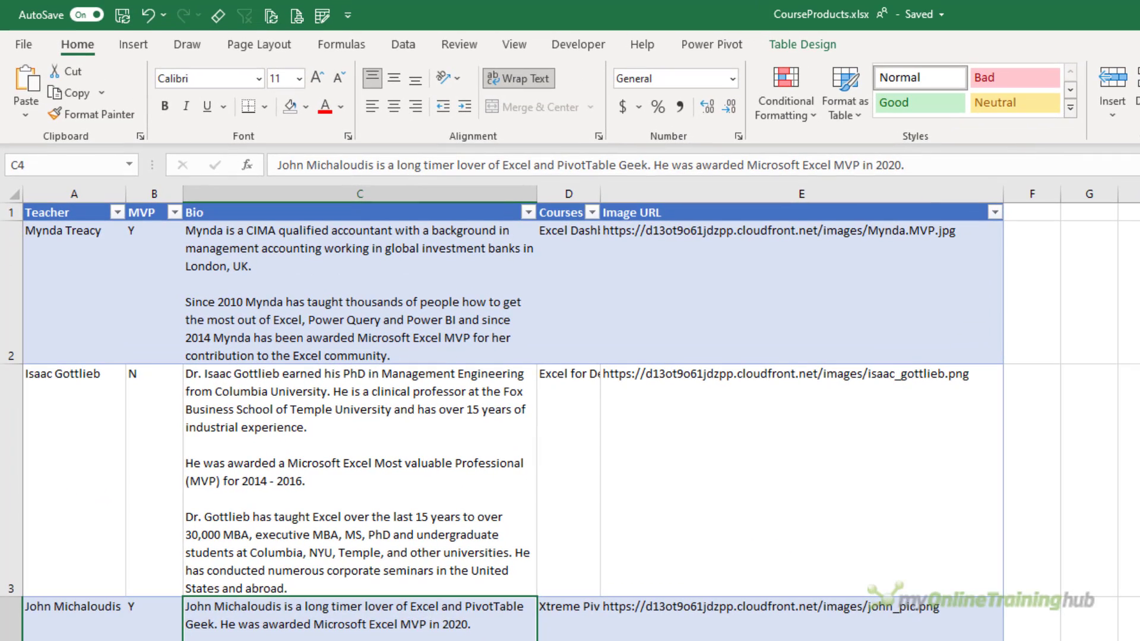
pyautogui.click(25, 45)
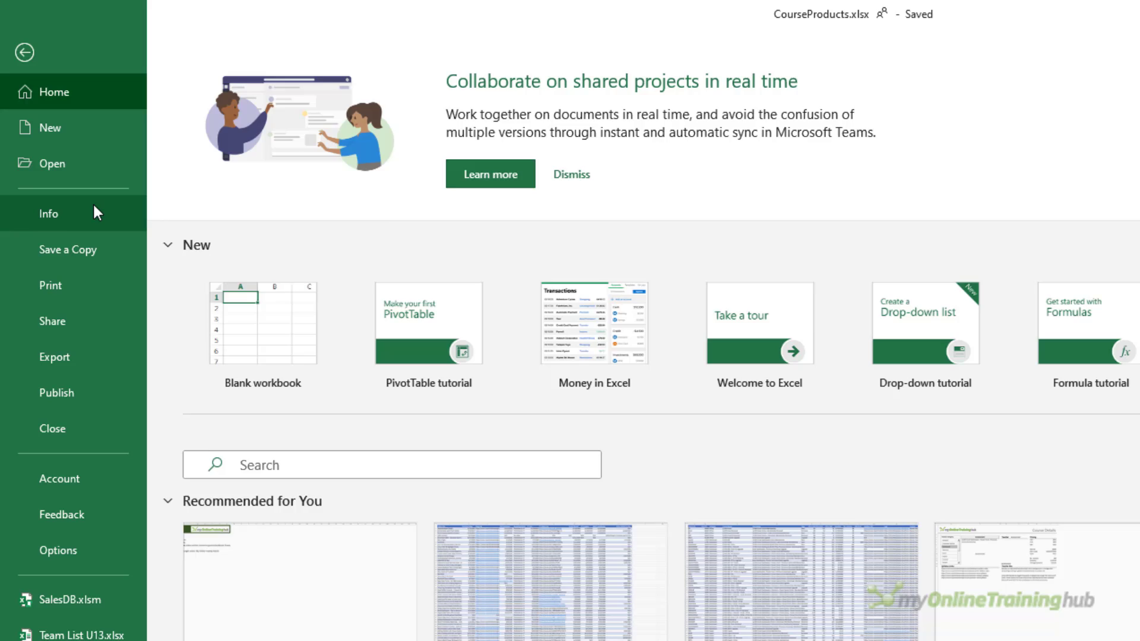
pyautogui.click(109, 210)
pyautogui.click(311, 169)
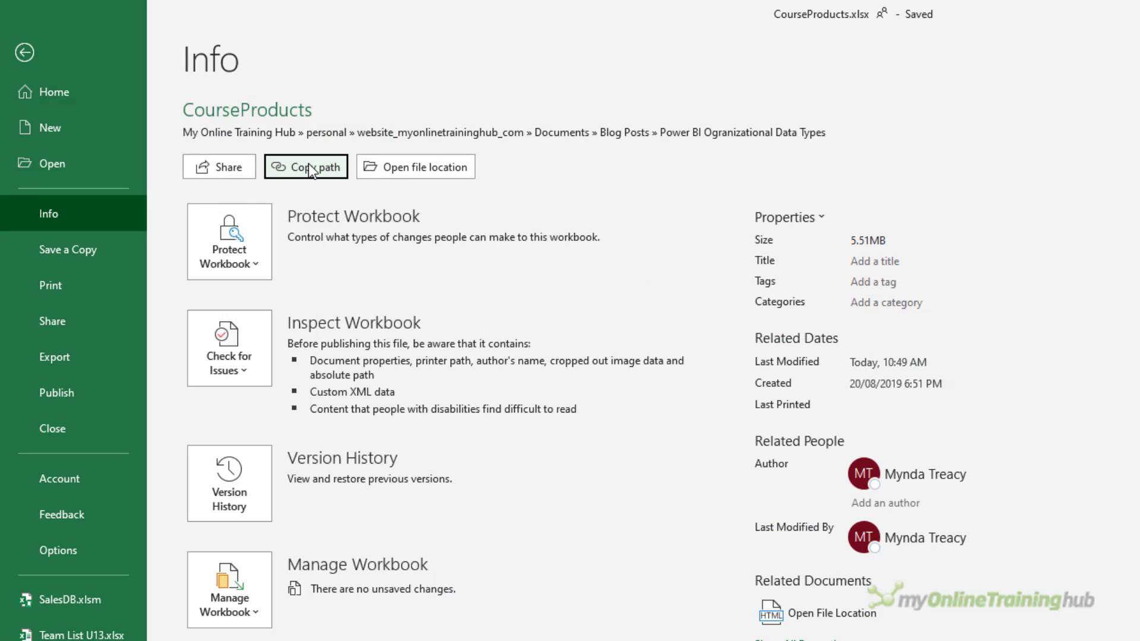
pyautogui.click(28, 57)
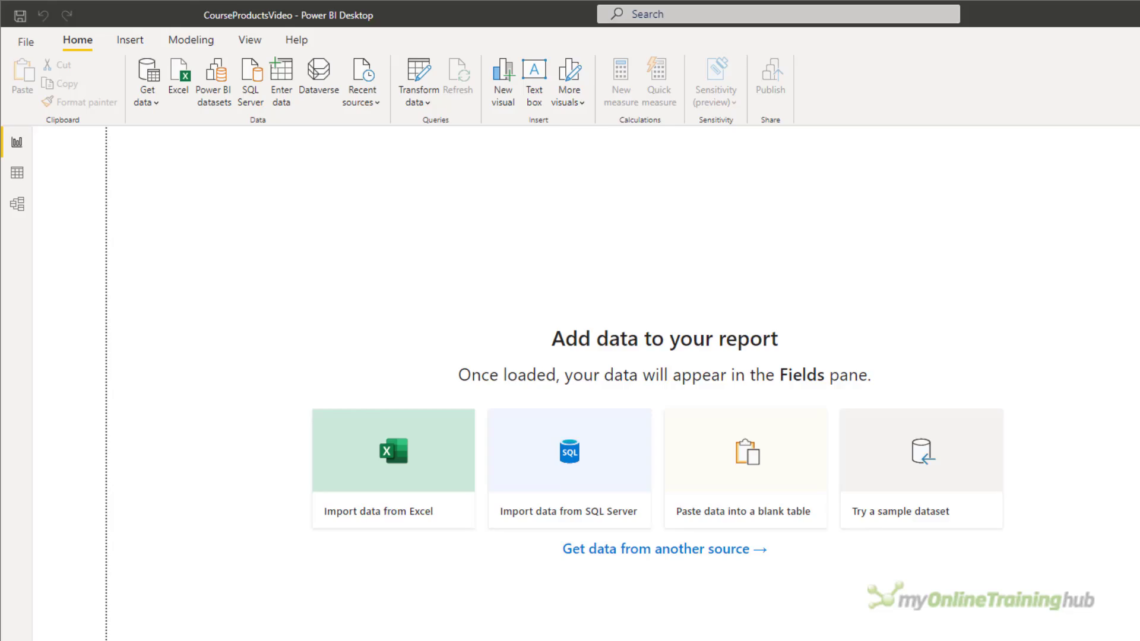
# Step: Add a Web source using the pasted workbook URL with the ?web=1 ending removed
pyautogui.click(111, 83)
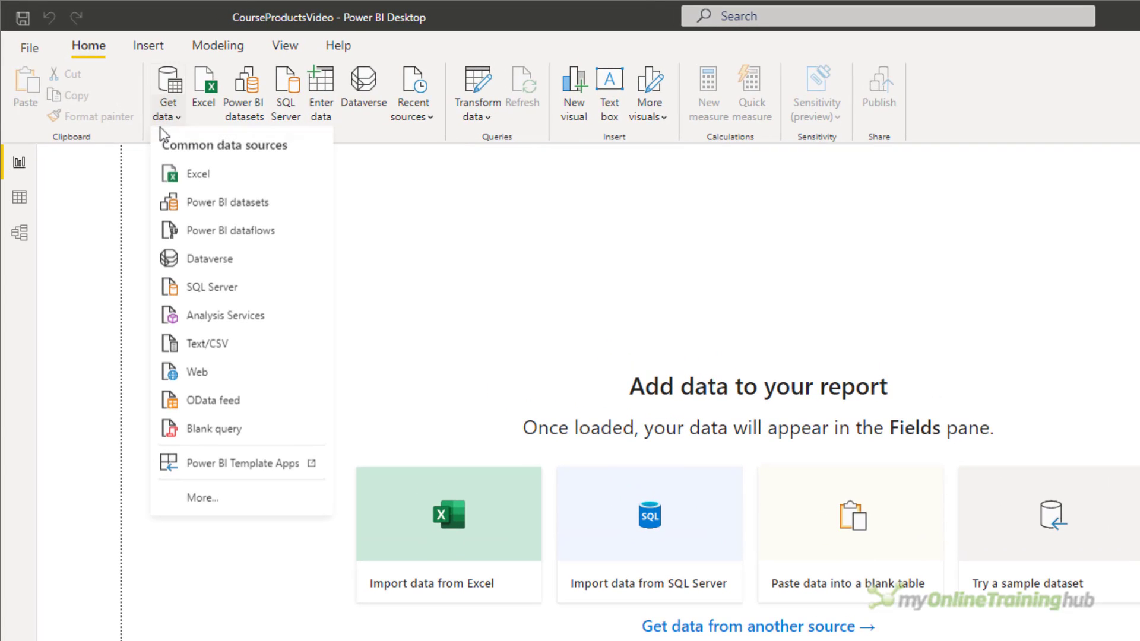
pyautogui.click(268, 373)
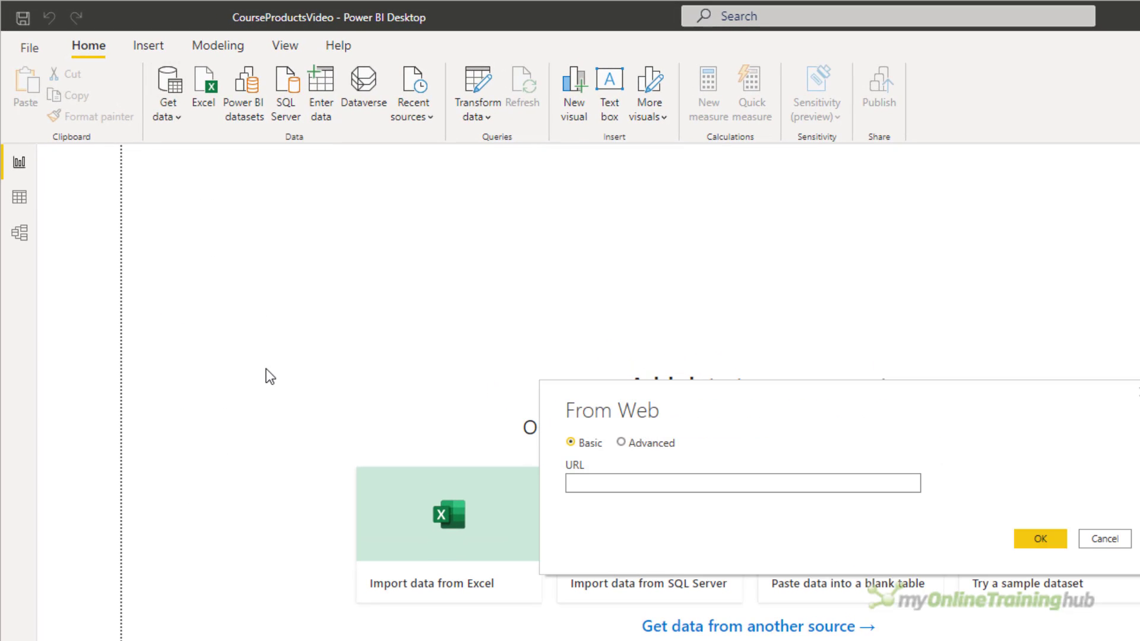
pyautogui.click(644, 484)
pyautogui.hotkey('ctrl', 'v')
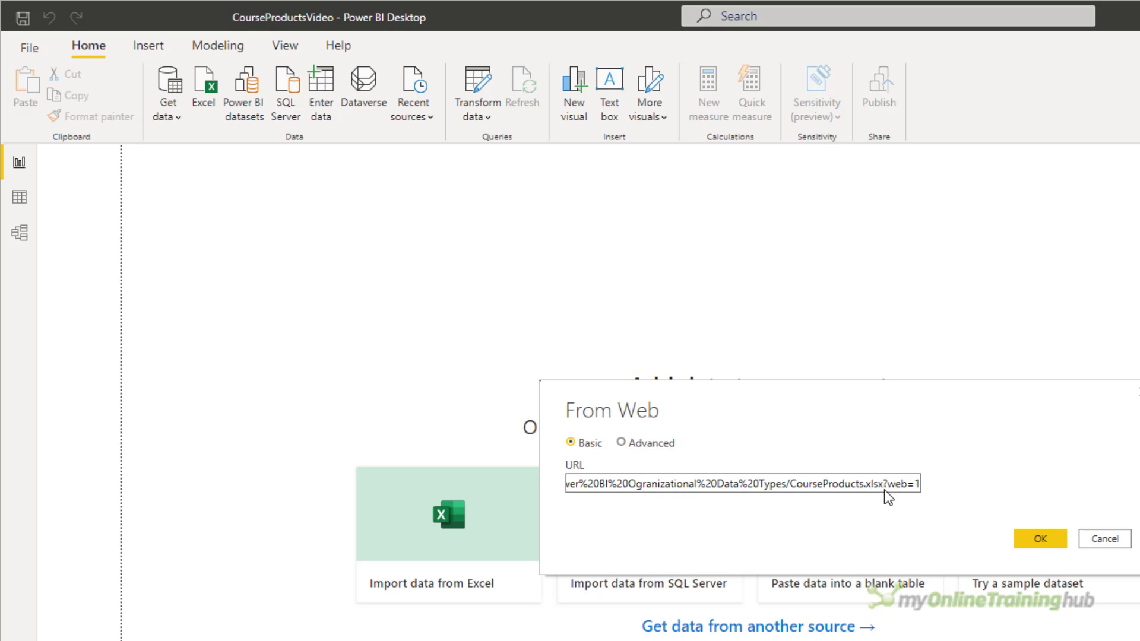
pyautogui.moveTo(882, 485); pyautogui.dragTo(918, 487)
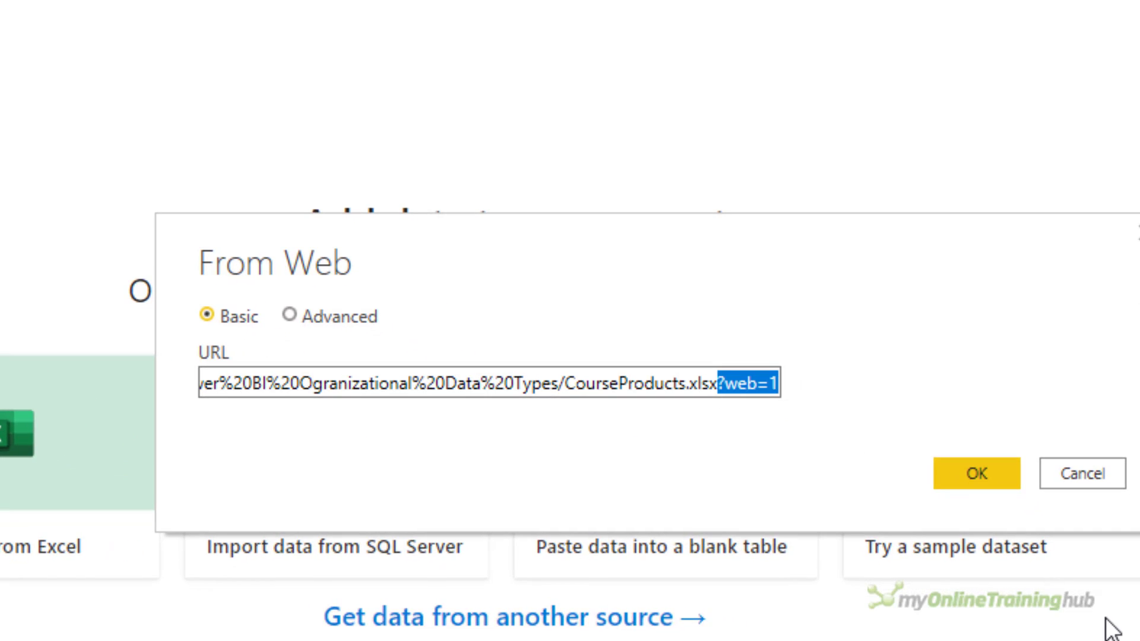
pyautogui.press('Delete')
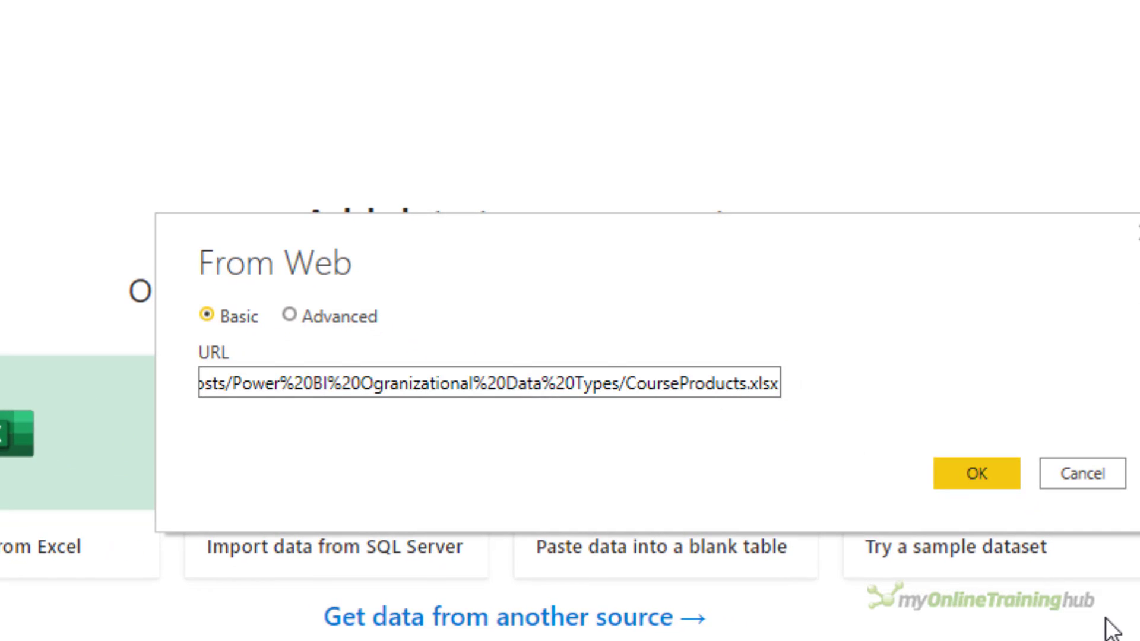
pyautogui.click(1003, 475)
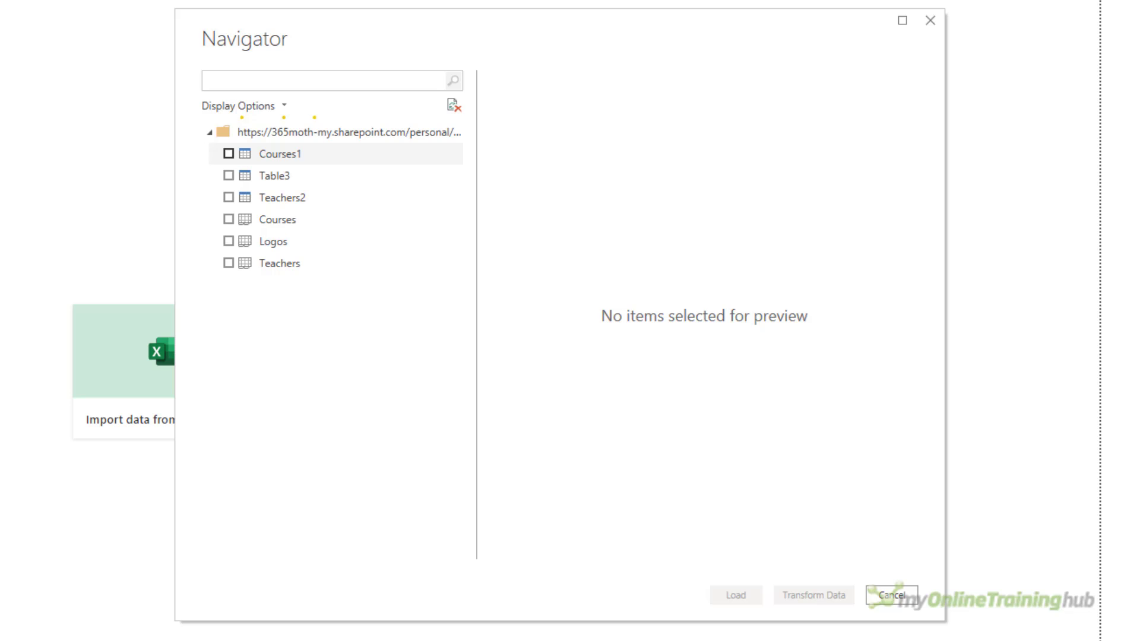
# Step: Select the Courses1 and Teachers2 tables, review their columns in Power Query, and apply them to the model
pyautogui.click(228, 154)
pyautogui.click(229, 197)
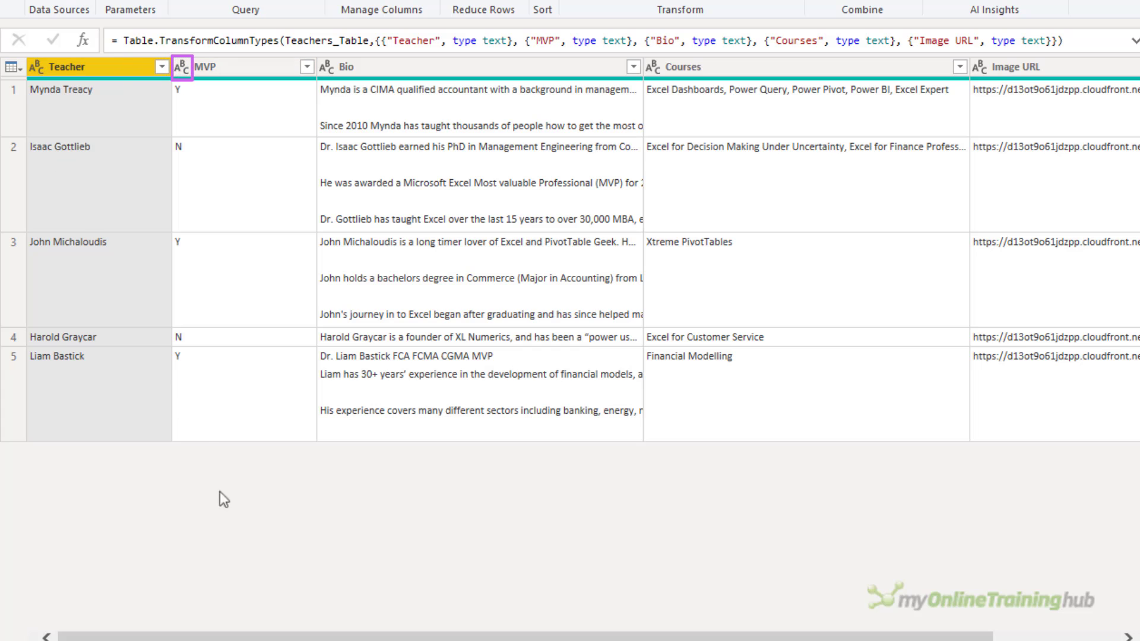
pyautogui.moveTo(289, 638); pyautogui.dragTo(413, 638)
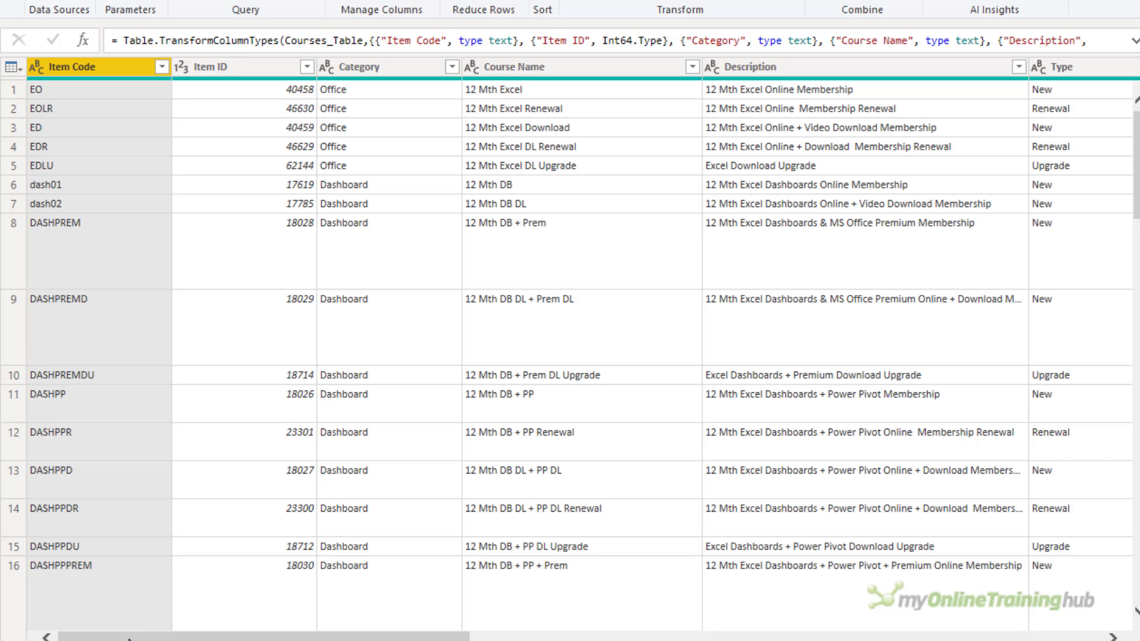
pyautogui.moveTo(128, 638); pyautogui.dragTo(761, 638)
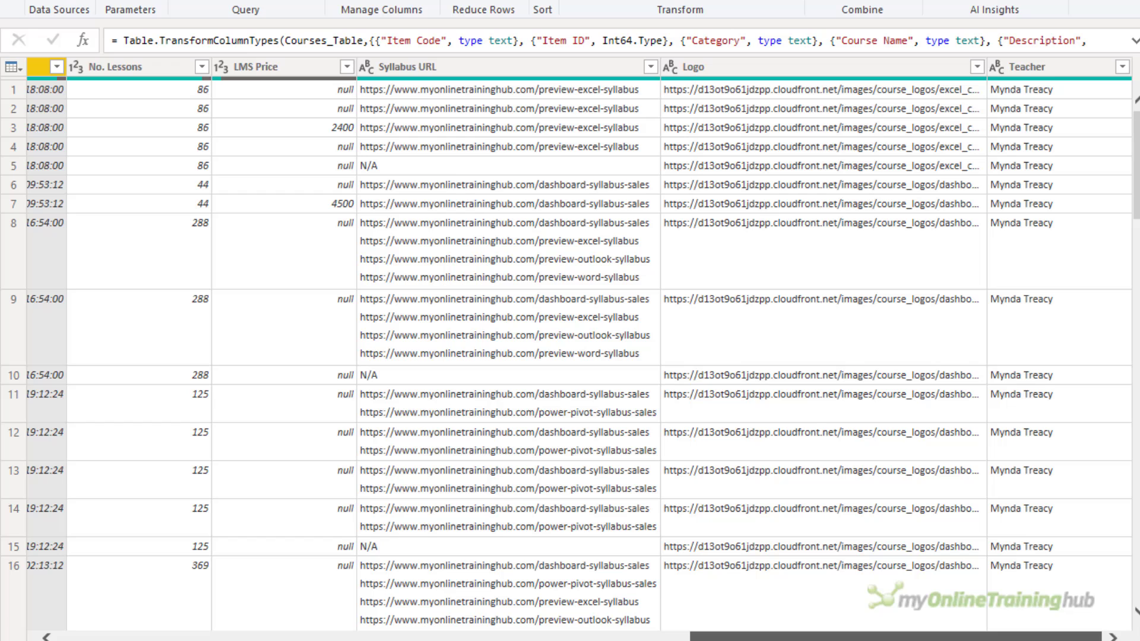
pyautogui.moveTo(824, 638); pyautogui.dragTo(178, 557)
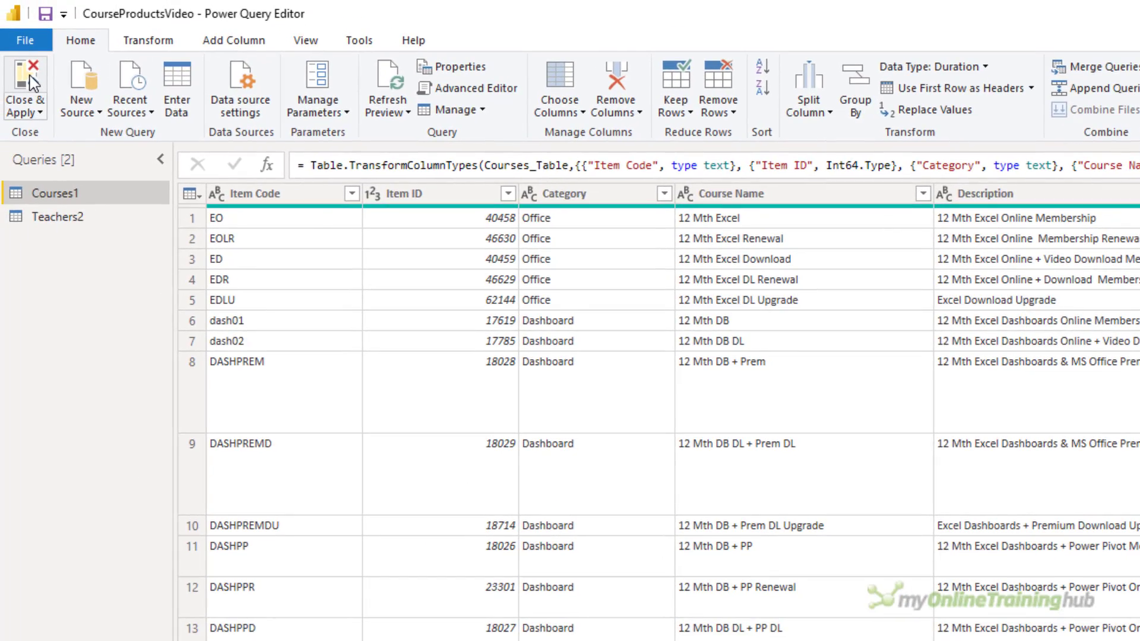
pyautogui.click(27, 80)
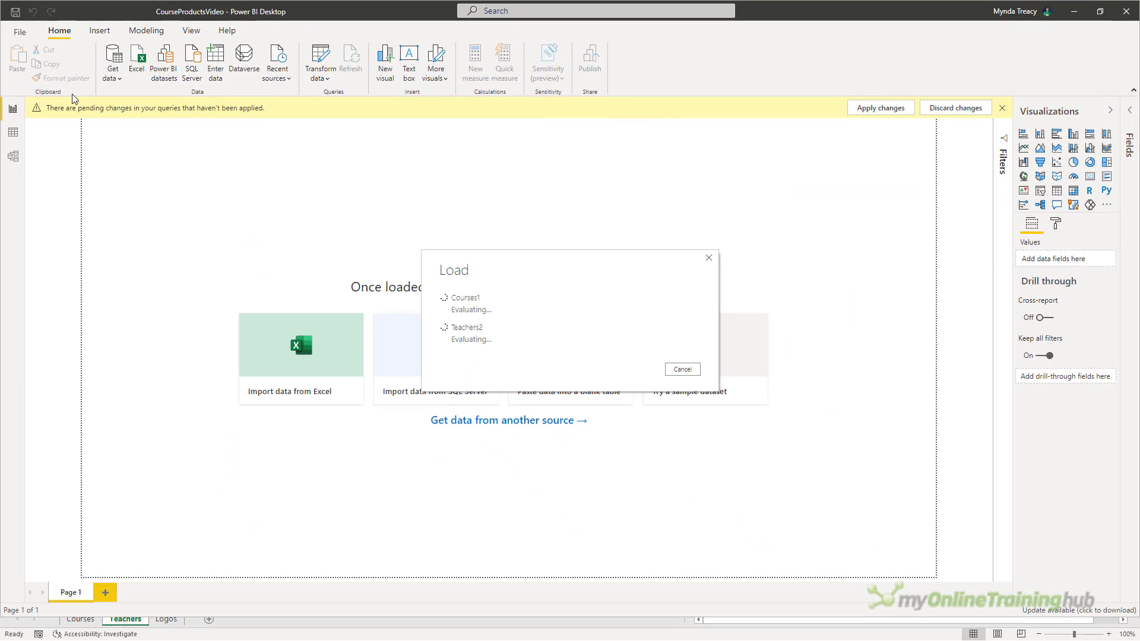
# Step: In Model view, place Courses1 beside Teachers2, enlarge it, and begin its featured-table setup
pyautogui.click(22, 157)
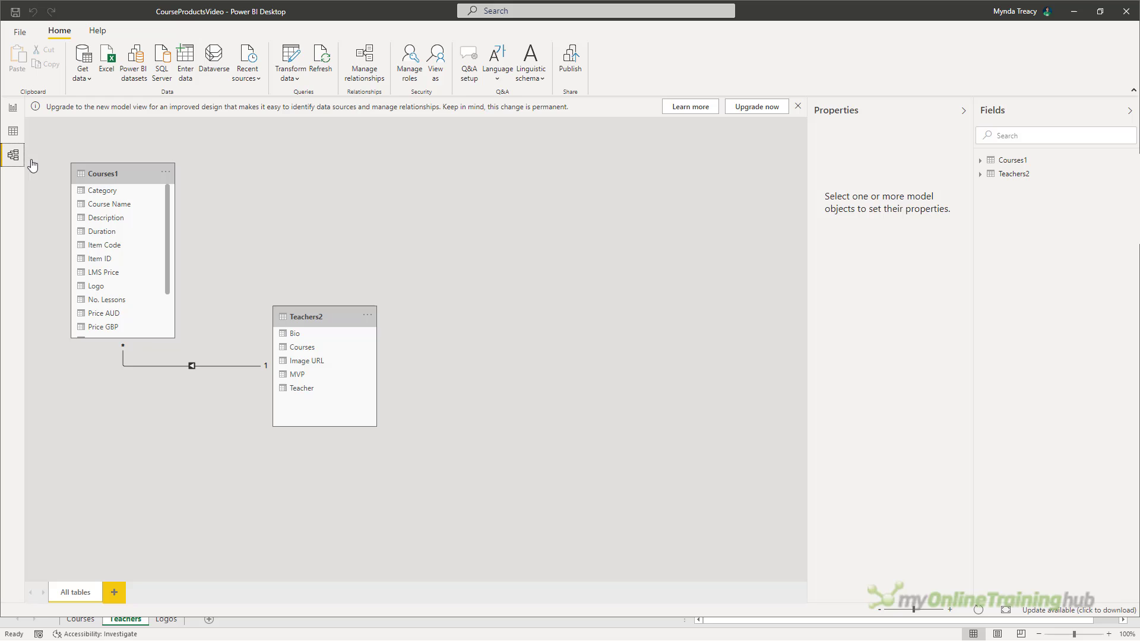
pyautogui.moveTo(107, 173); pyautogui.dragTo(707, 172)
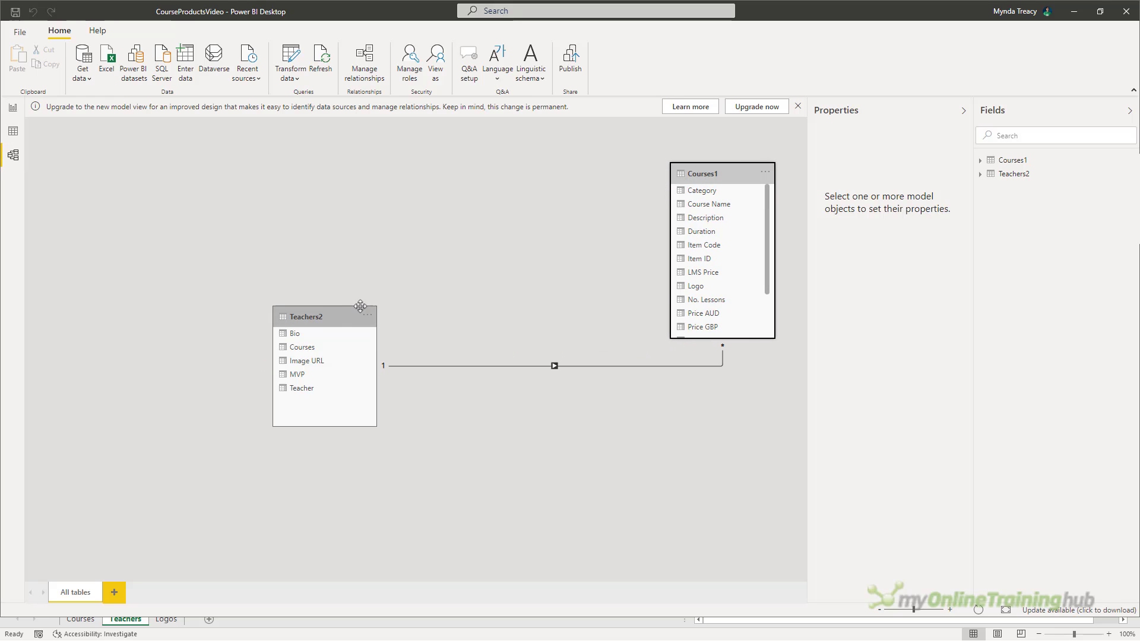
pyautogui.moveTo(361, 306); pyautogui.dragTo(598, 220)
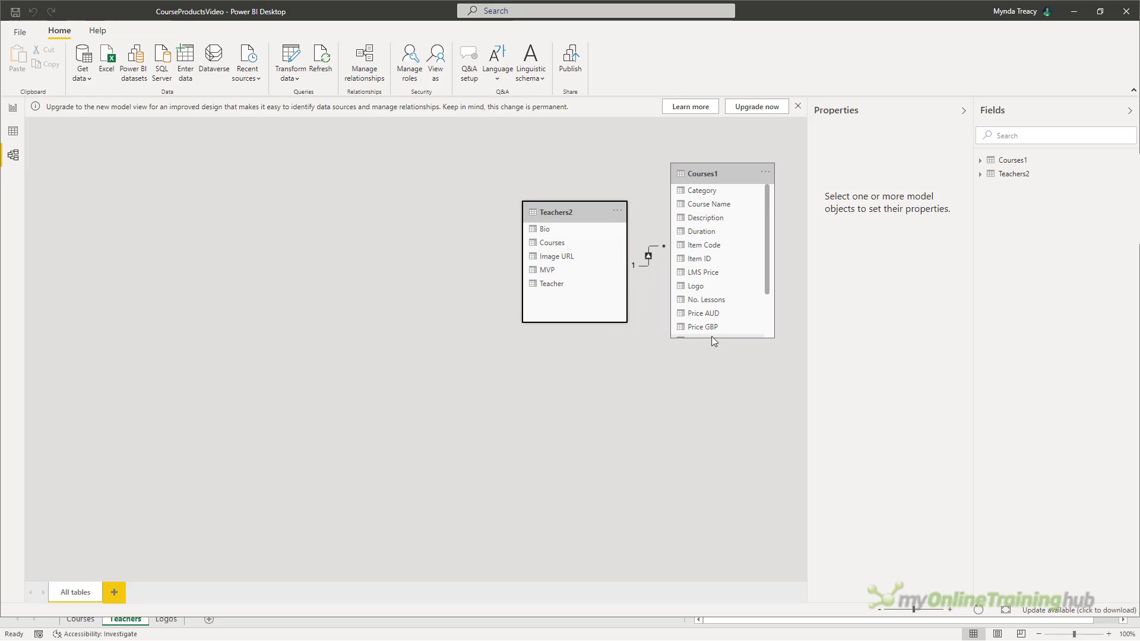
pyautogui.moveTo(714, 341); pyautogui.dragTo(725, 403)
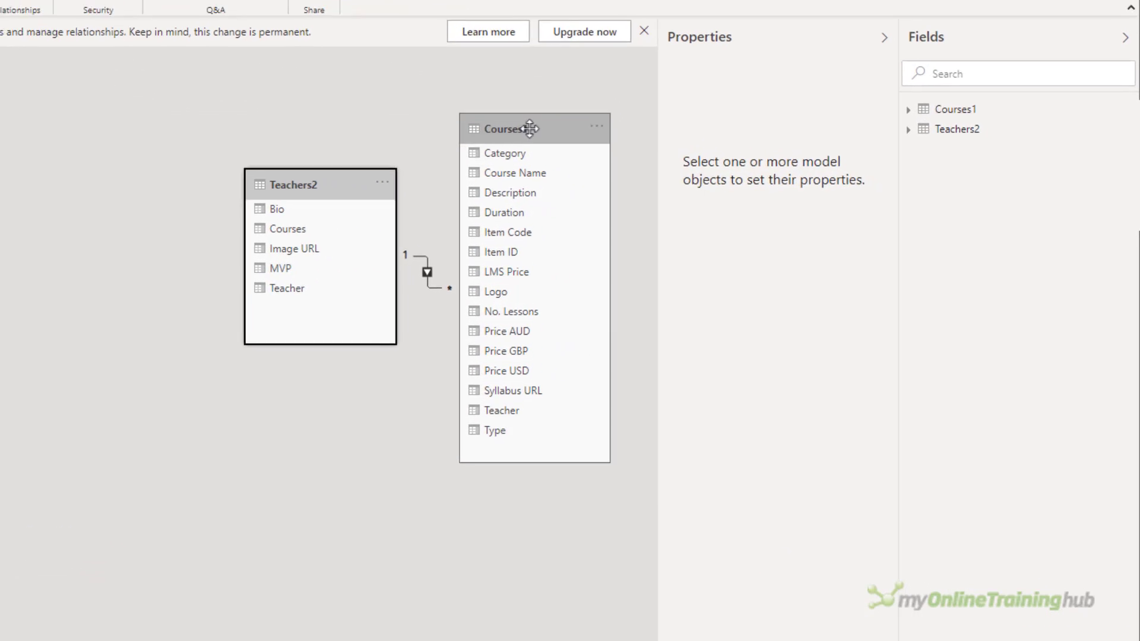
pyautogui.click(530, 129)
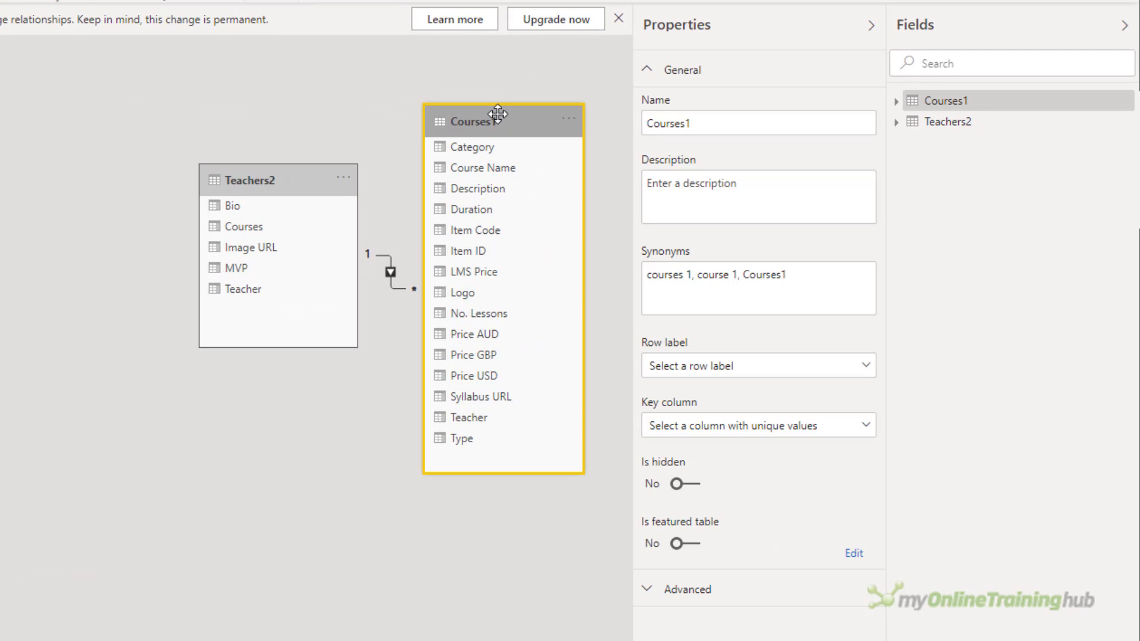
pyautogui.click(686, 547)
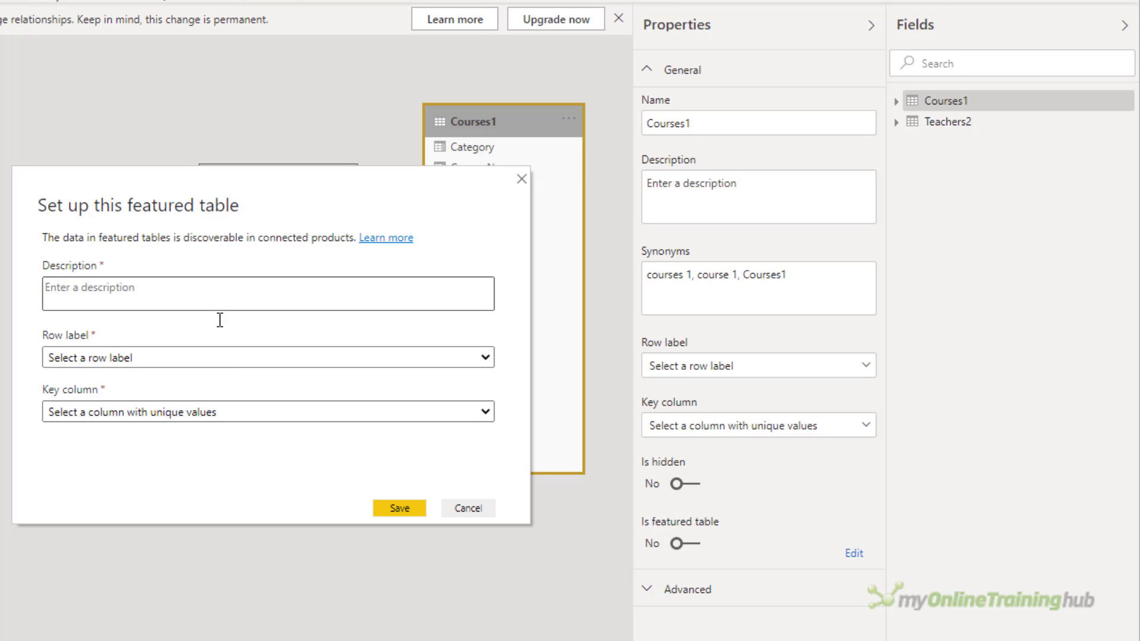
# Step: Save Courses1 as featured table 'Featured Table - Courses' with Course Name label and Item Code key
pyautogui.click(197, 295)
pyautogui.write('Featured ')
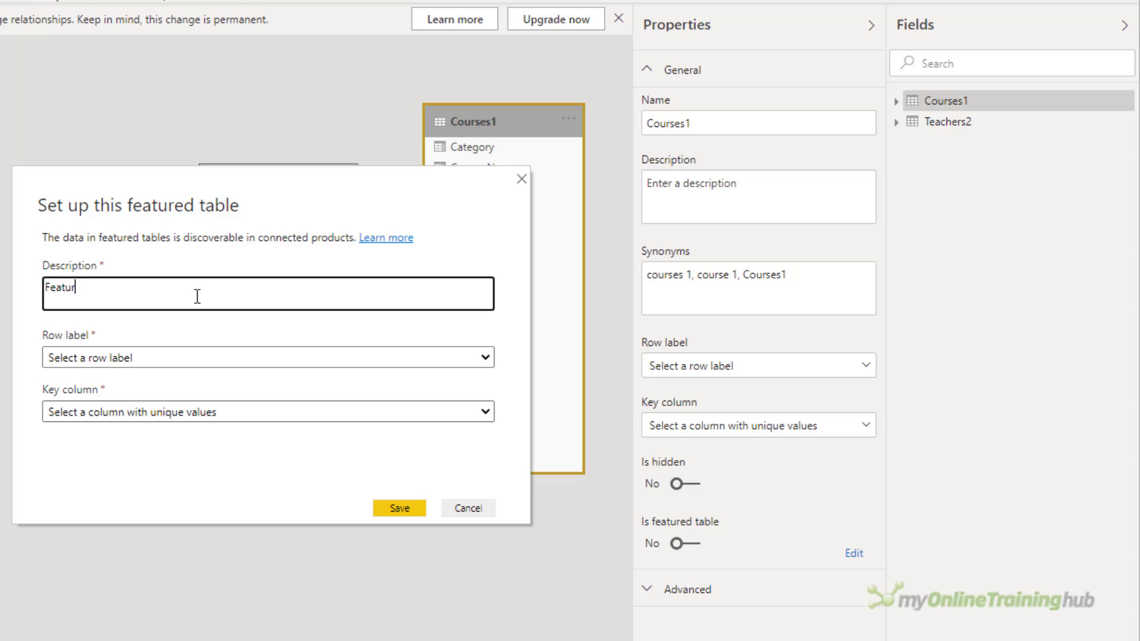
pyautogui.write('Table - Courses')
pyautogui.click(169, 357)
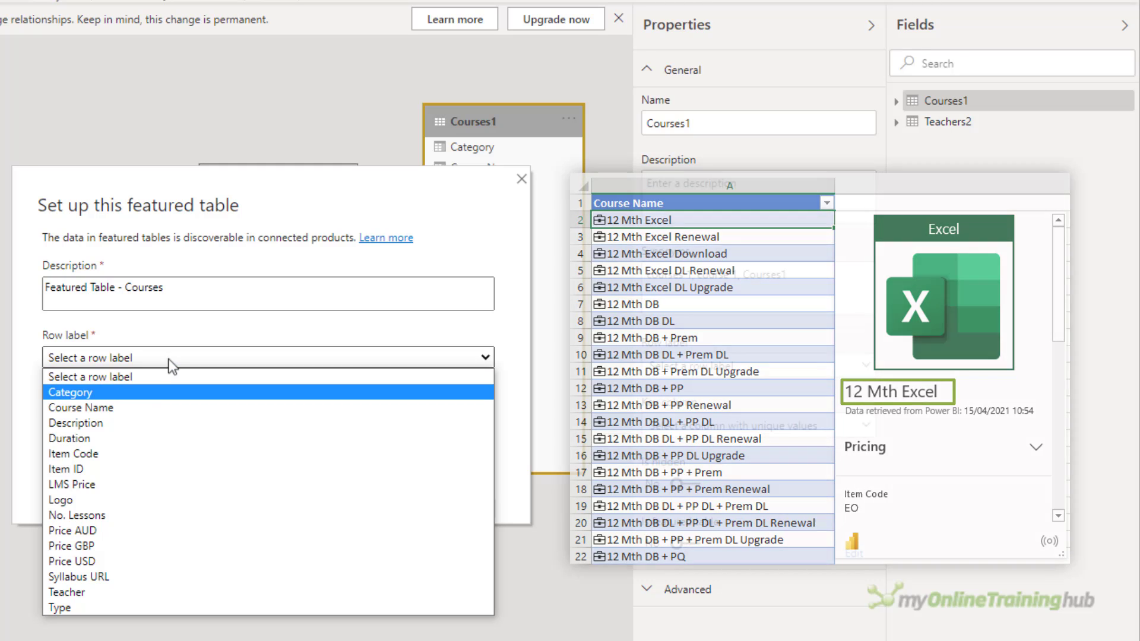
pyautogui.click(168, 407)
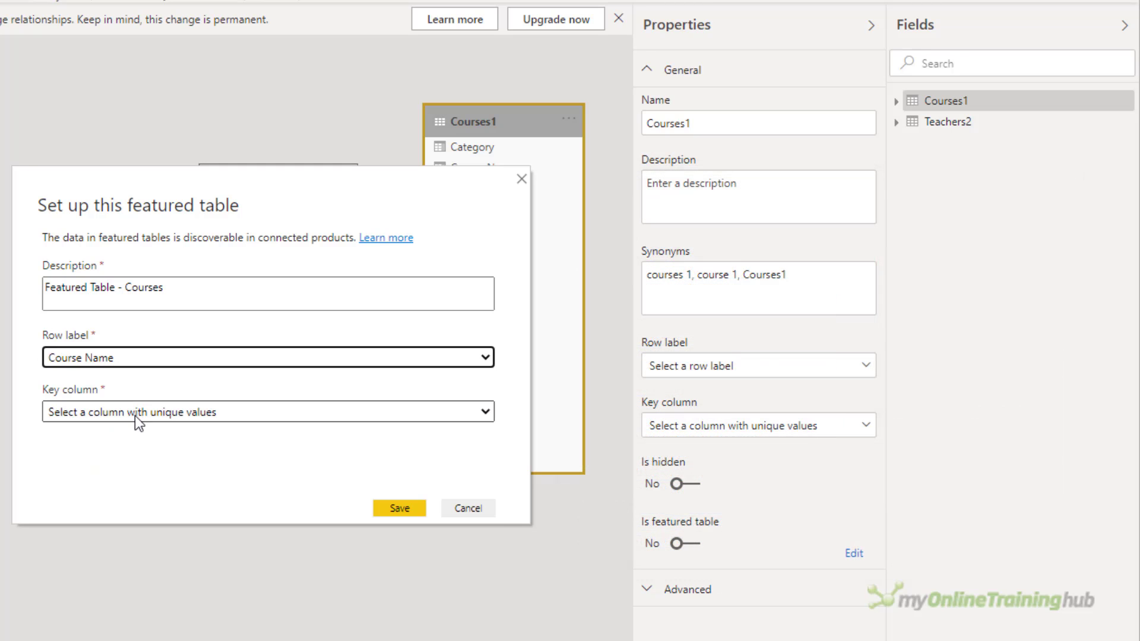
pyautogui.click(134, 413)
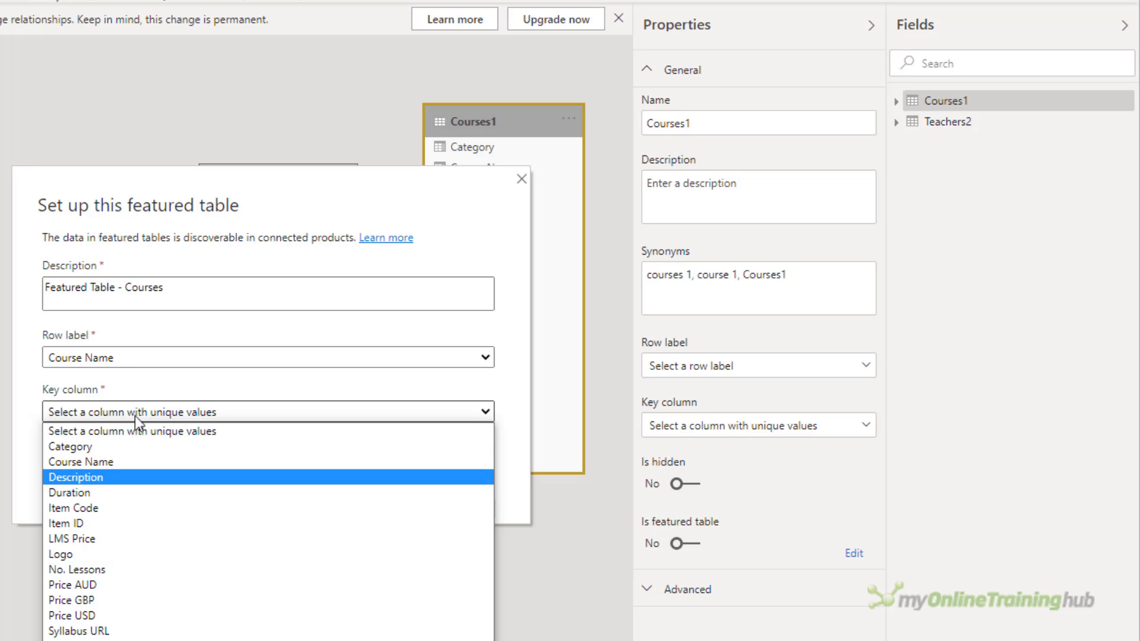
pyautogui.click(126, 508)
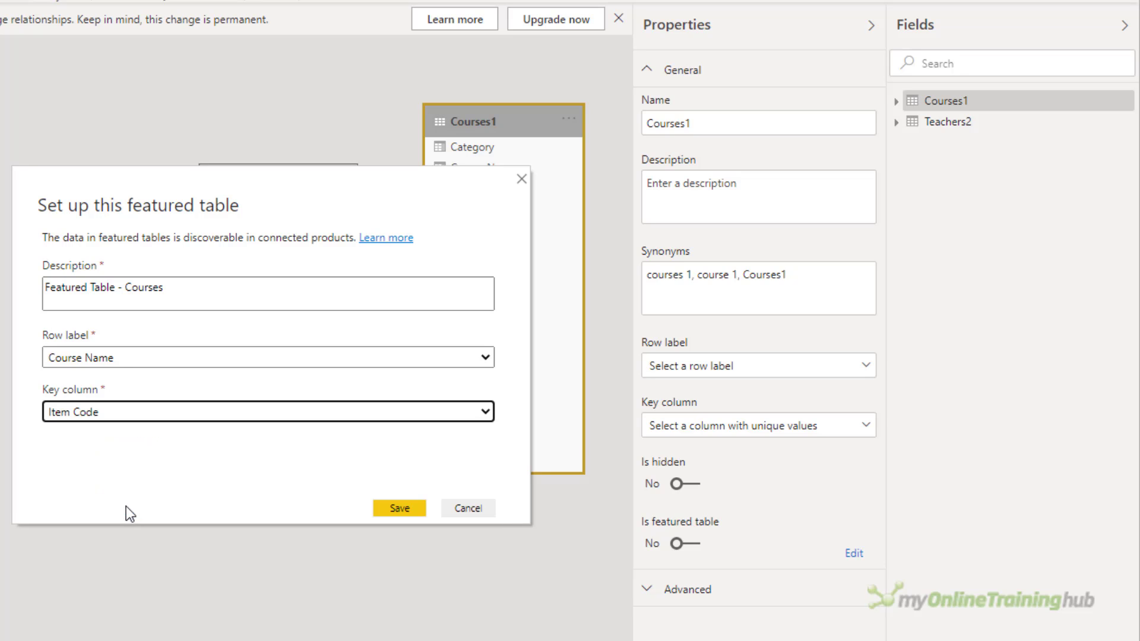
pyautogui.click(385, 513)
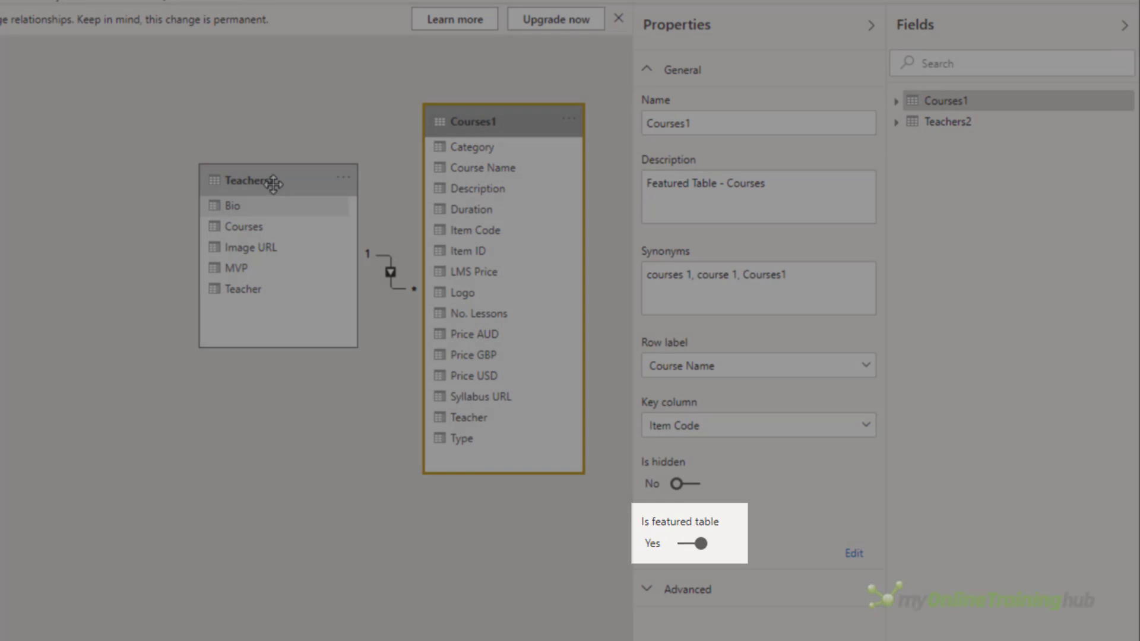
# Step: Save Teachers2 as featured table 'Featured Table - Teachers' with Teacher as label and key
pyautogui.click(271, 181)
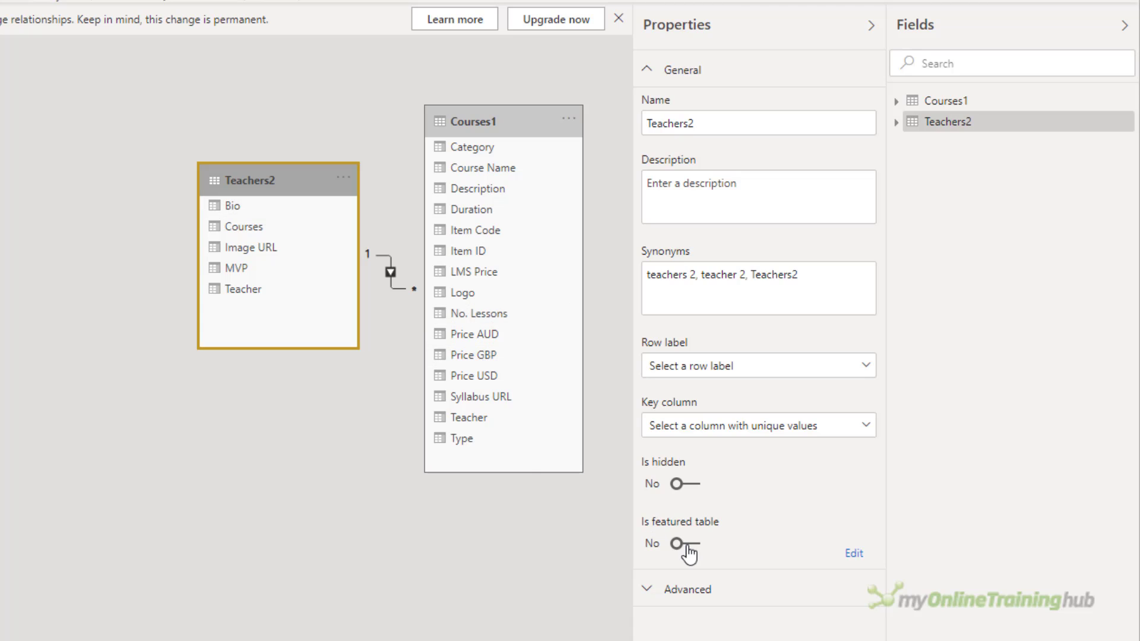
pyautogui.click(682, 544)
pyautogui.click(222, 286)
pyautogui.write('Featured Table - Teachers')
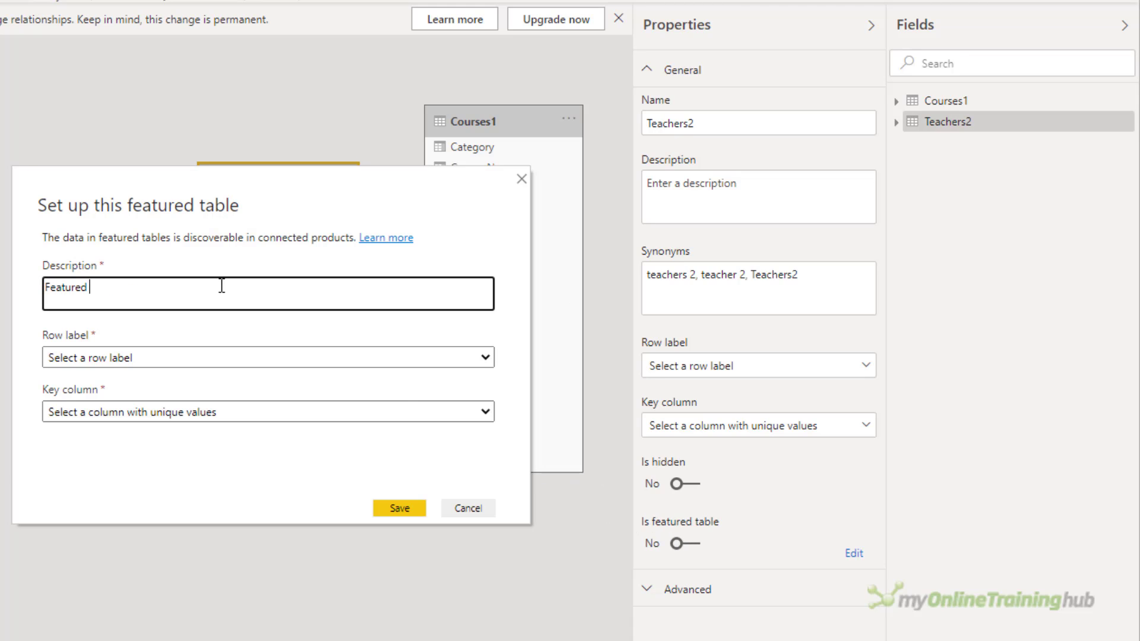
pyautogui.click(150, 371)
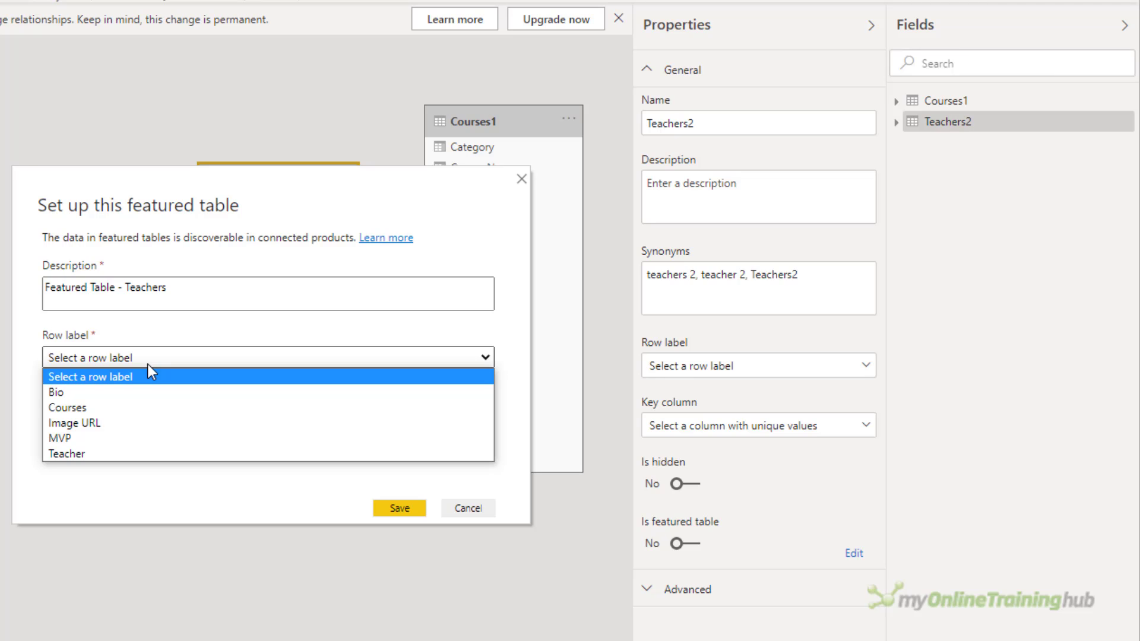
pyautogui.click(108, 454)
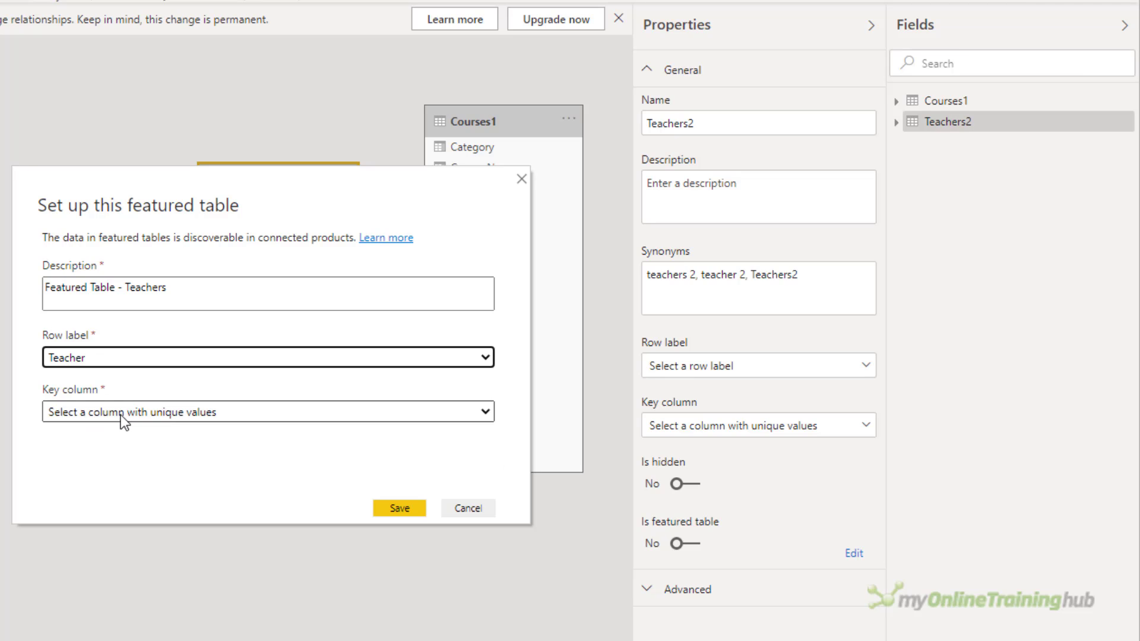
pyautogui.click(120, 415)
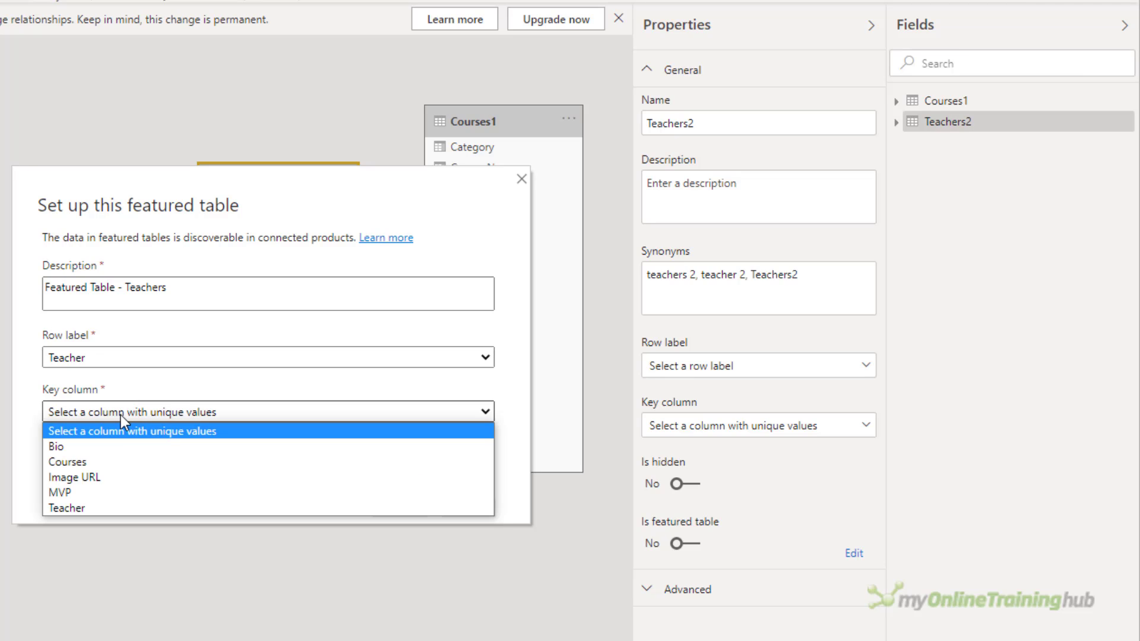
pyautogui.click(98, 508)
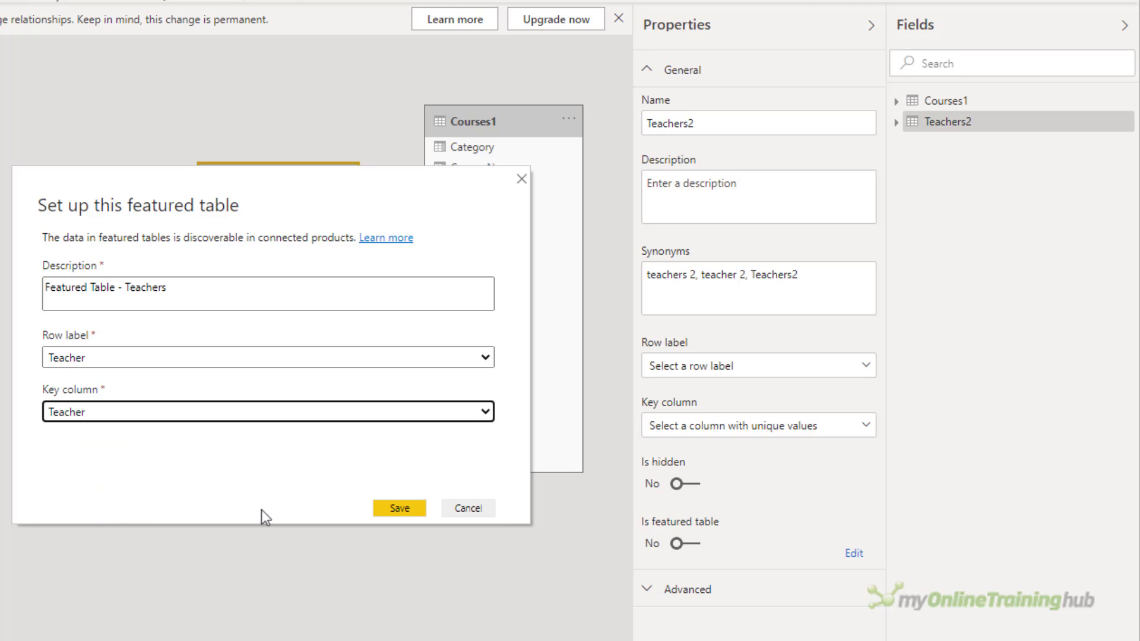
pyautogui.click(389, 511)
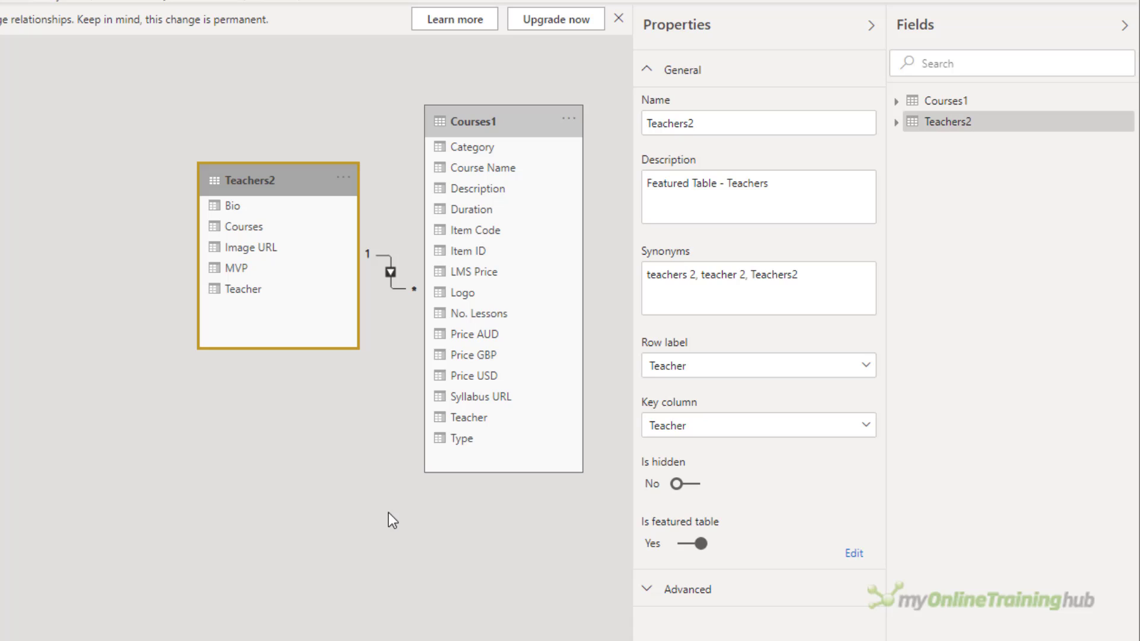
# Step: In Data view of Courses1, set the Syllabus URL column's data category to Web URL
pyautogui.click(467, 121)
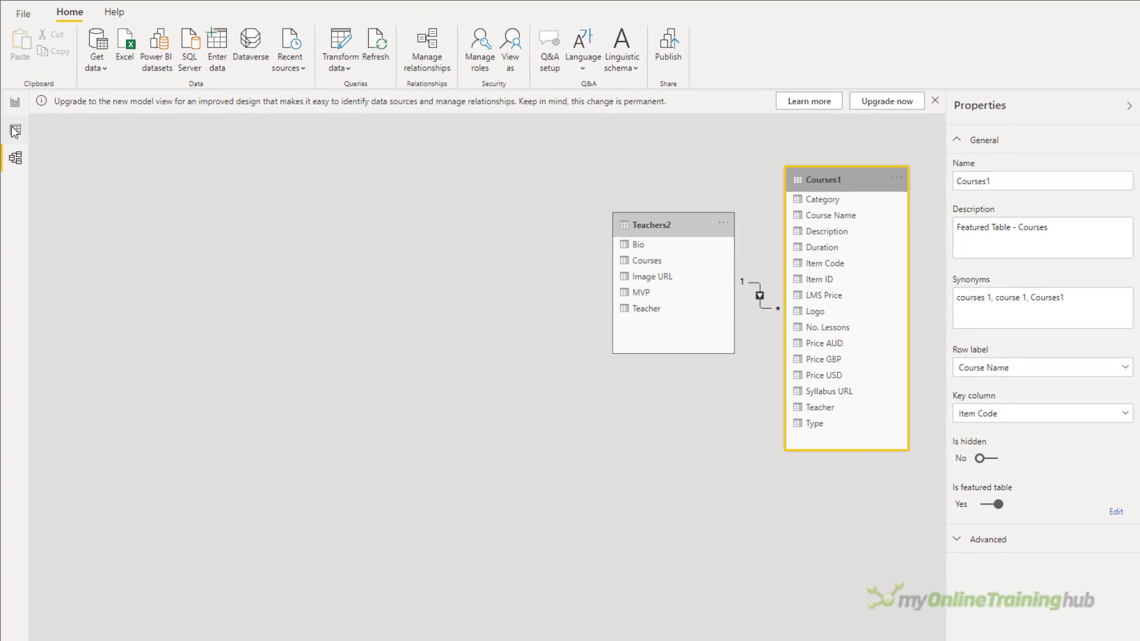
pyautogui.click(15, 130)
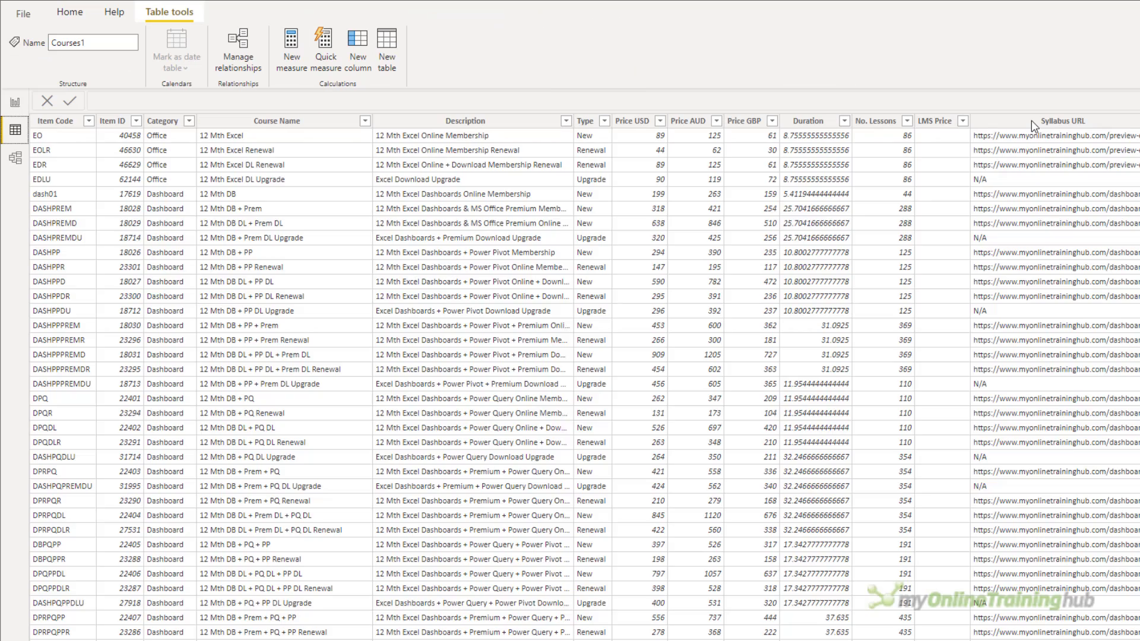
pyautogui.click(1033, 126)
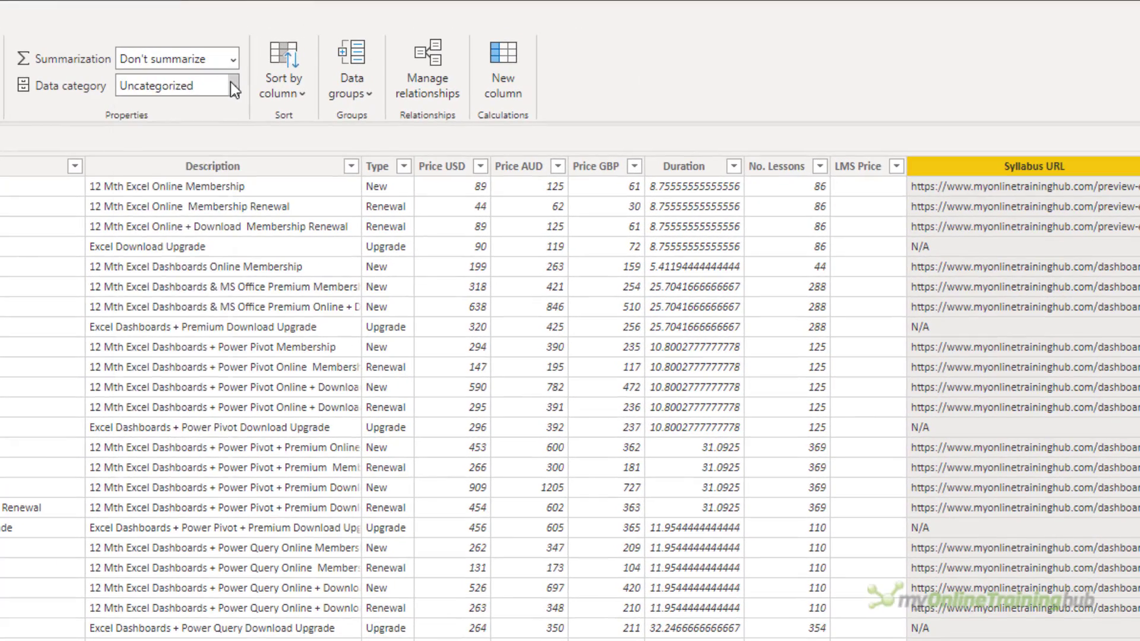
pyautogui.click(479, 59)
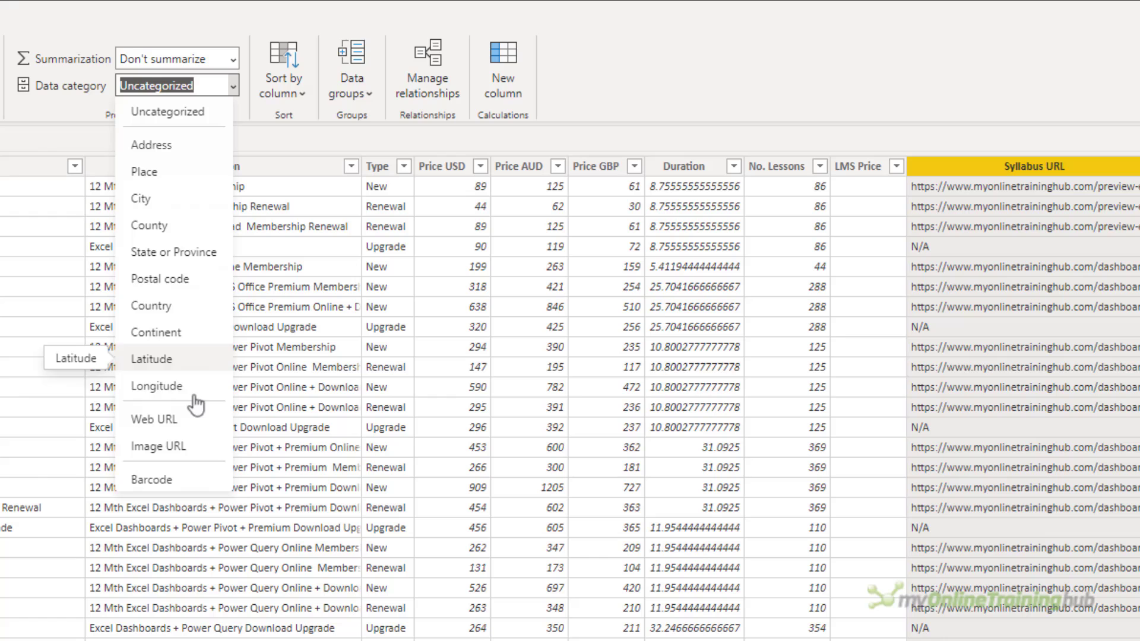
pyautogui.click(193, 431)
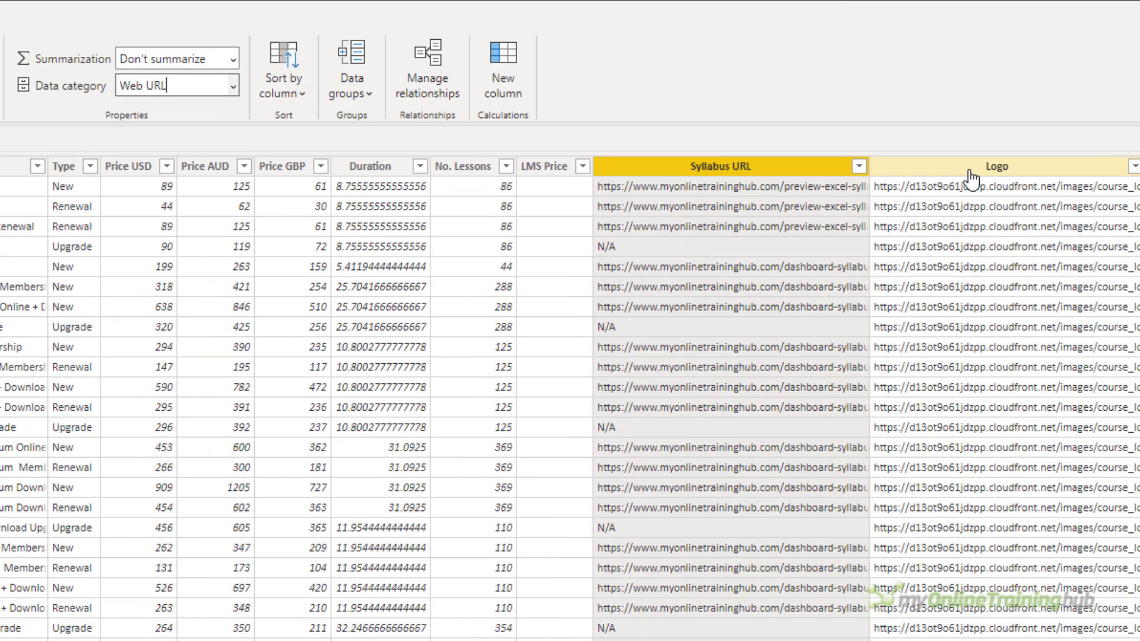
# Step: Set the Logo column's data category to Image URL
pyautogui.click(969, 171)
pyautogui.click(234, 82)
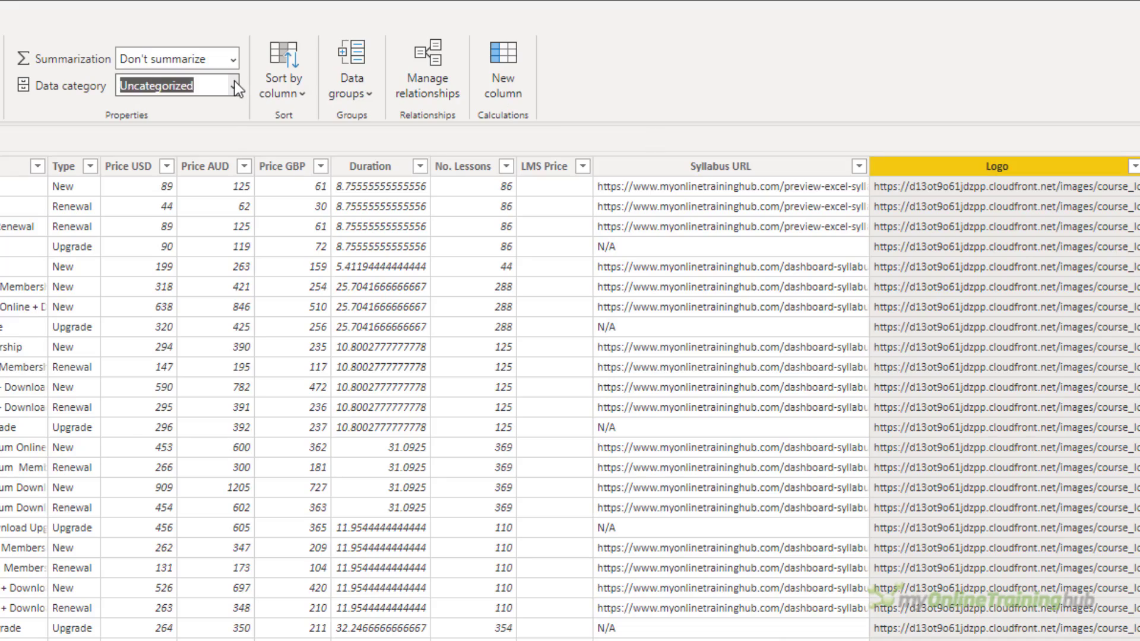
pyautogui.click(190, 448)
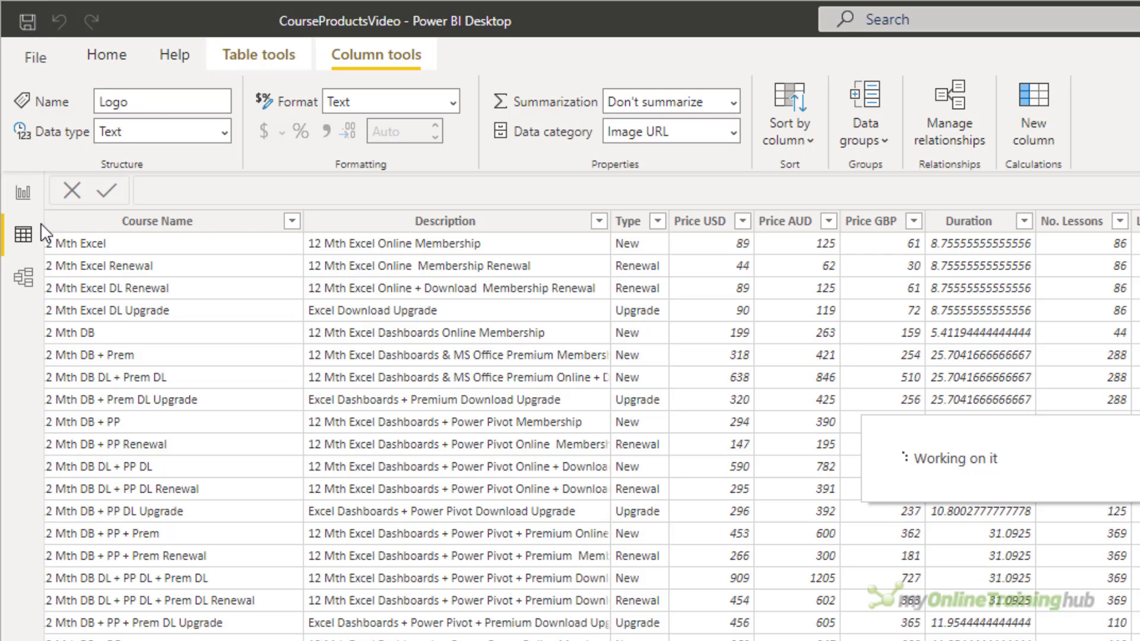
# Step: Publish the CourseProductsVideo report to the Admin workspace and acknowledge the success message
pyautogui.click(92, 67)
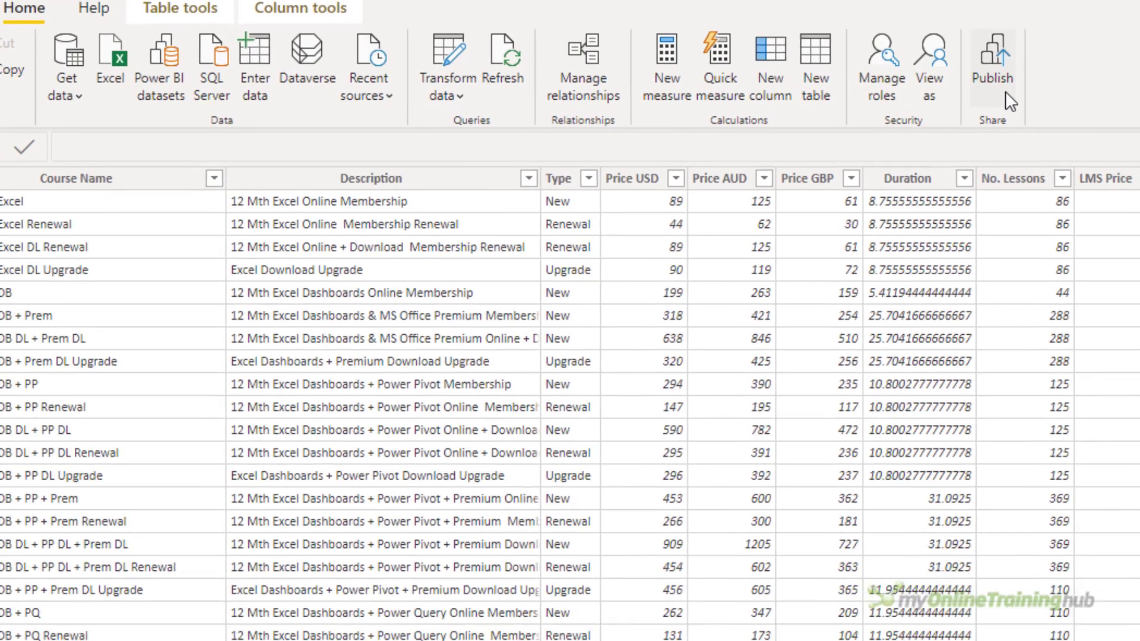
pyautogui.click(1006, 91)
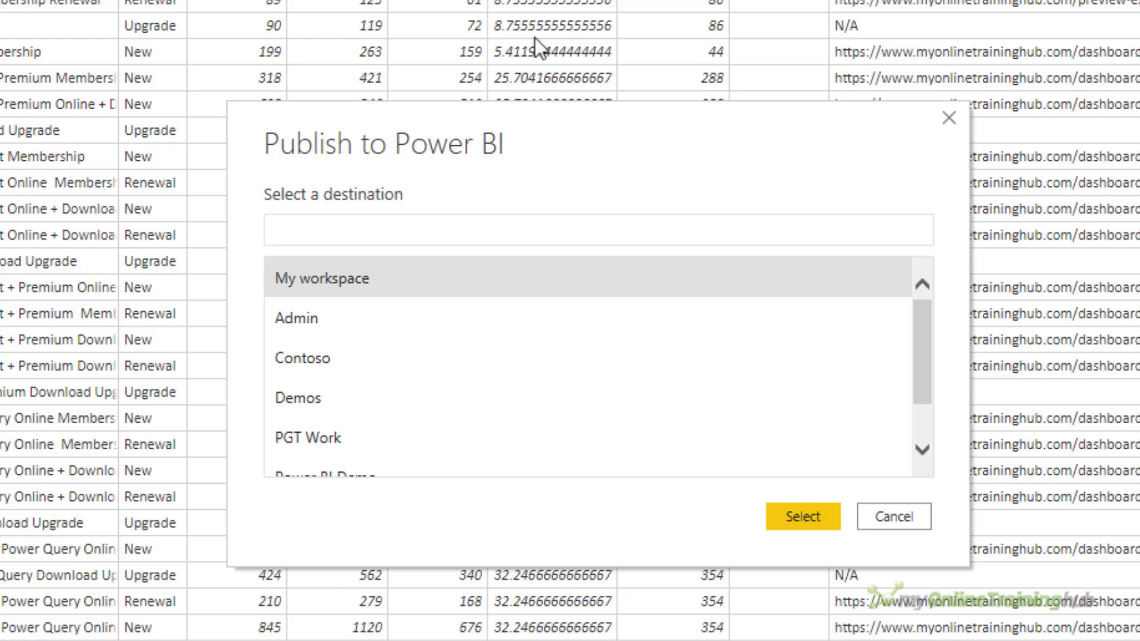
pyautogui.click(771, 524)
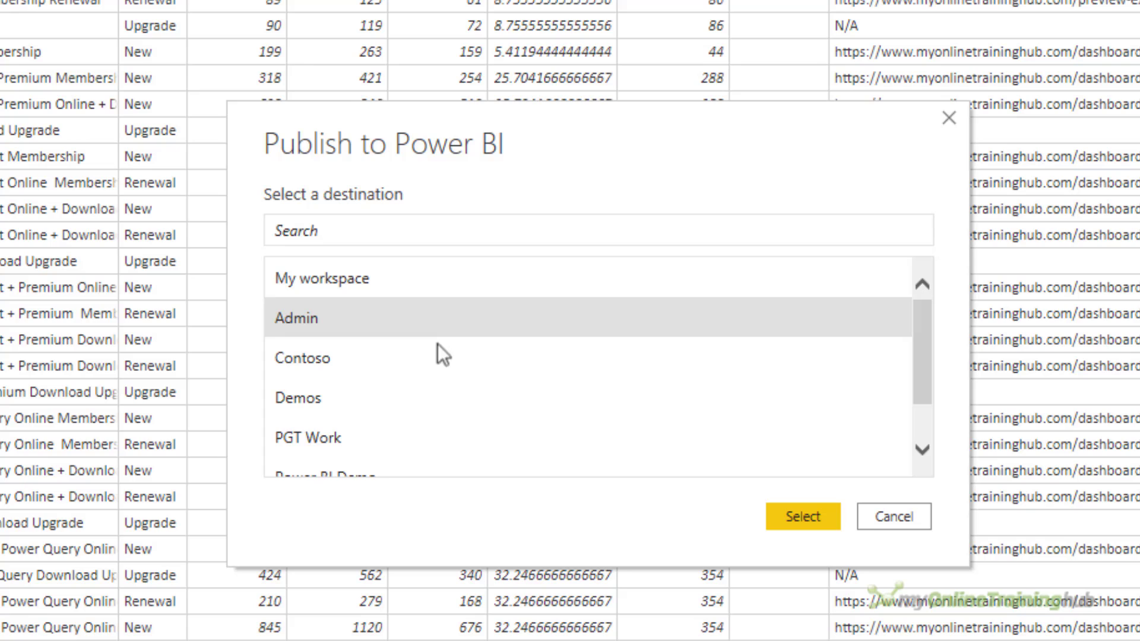
pyautogui.click(780, 515)
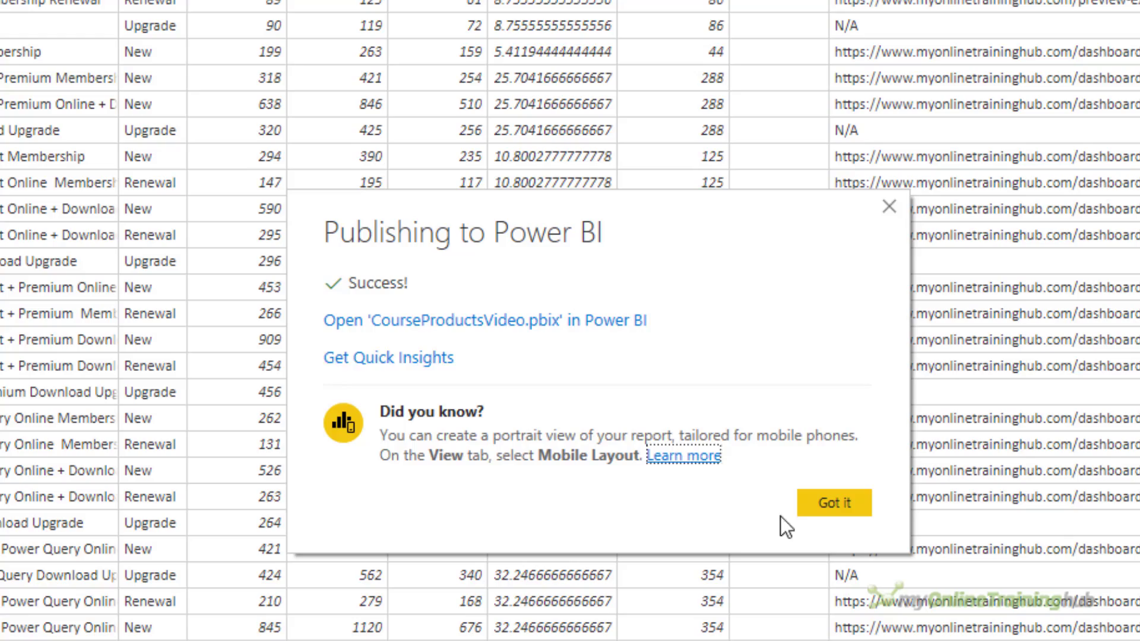
pyautogui.click(825, 511)
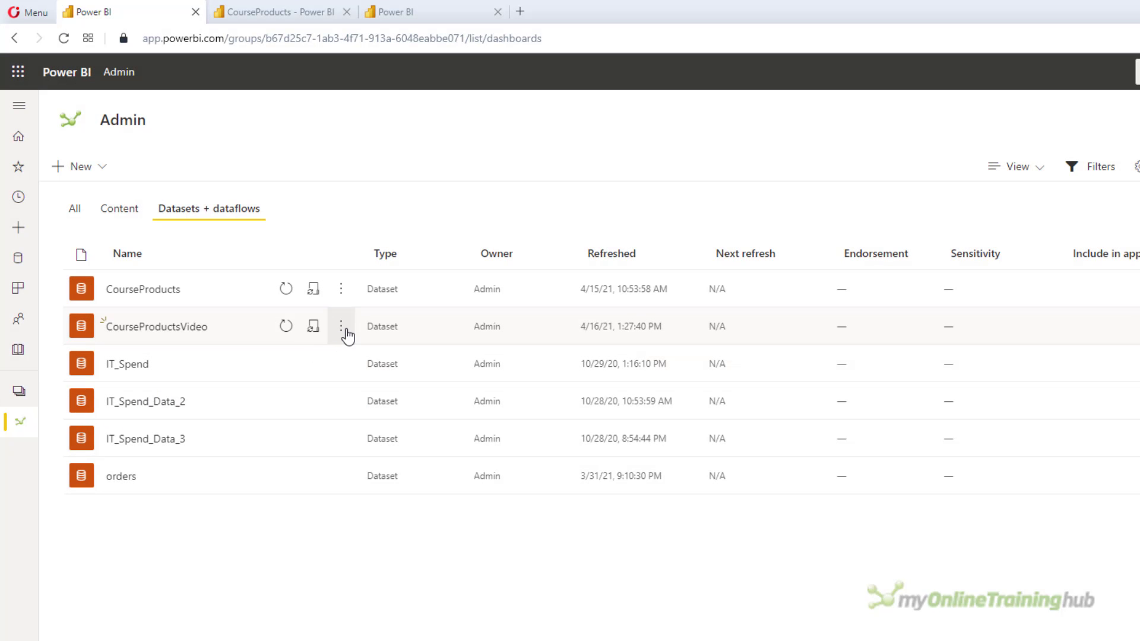
# Step: Check CourseProductsVideo's data source credentials and gateway connection settings, then go back to the Admin workspace
pyautogui.click(342, 327)
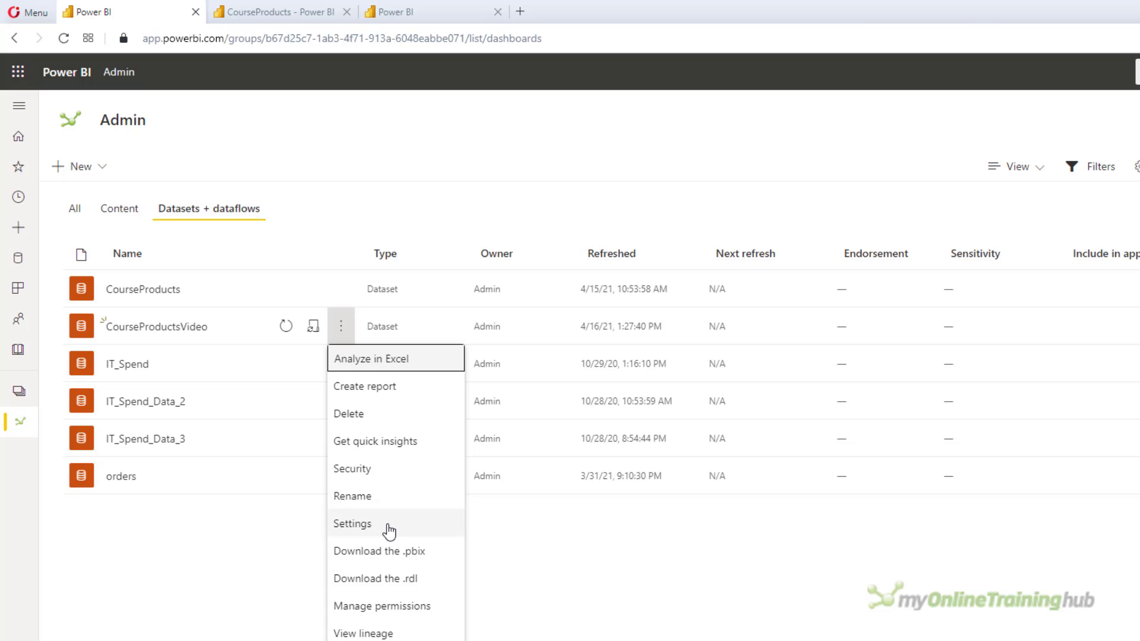
pyautogui.click(388, 530)
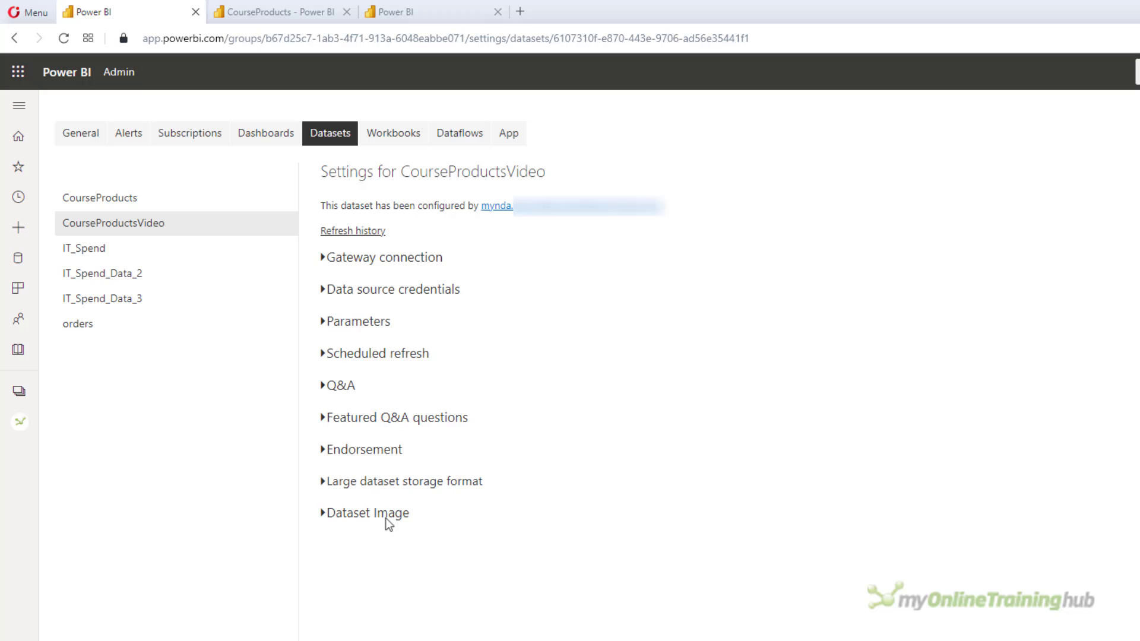
pyautogui.click(322, 300)
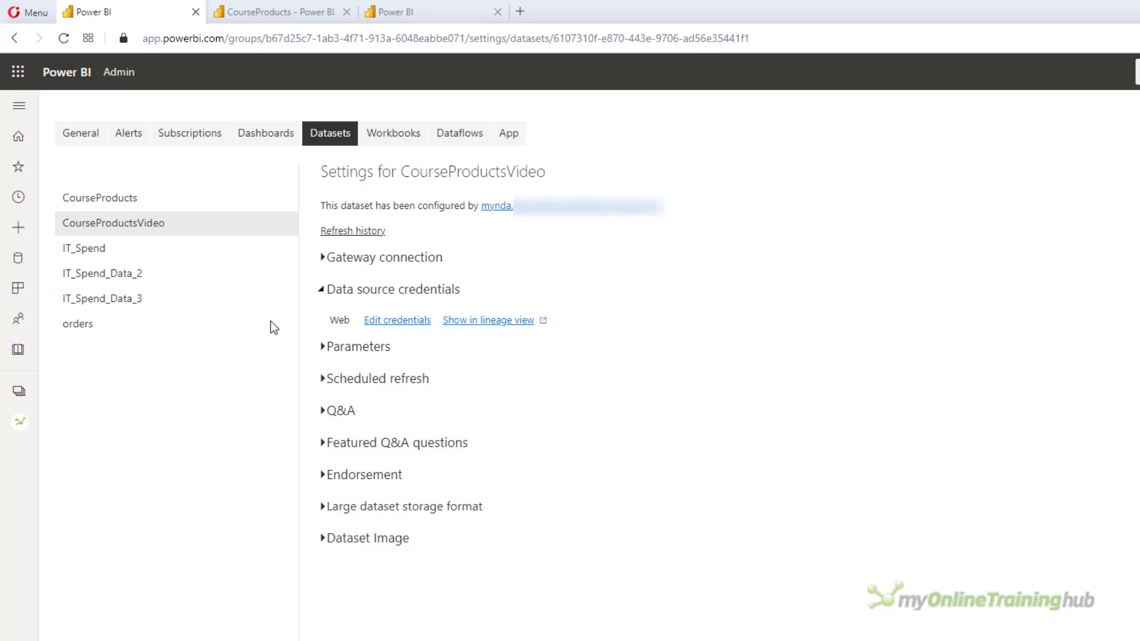
pyautogui.click(321, 261)
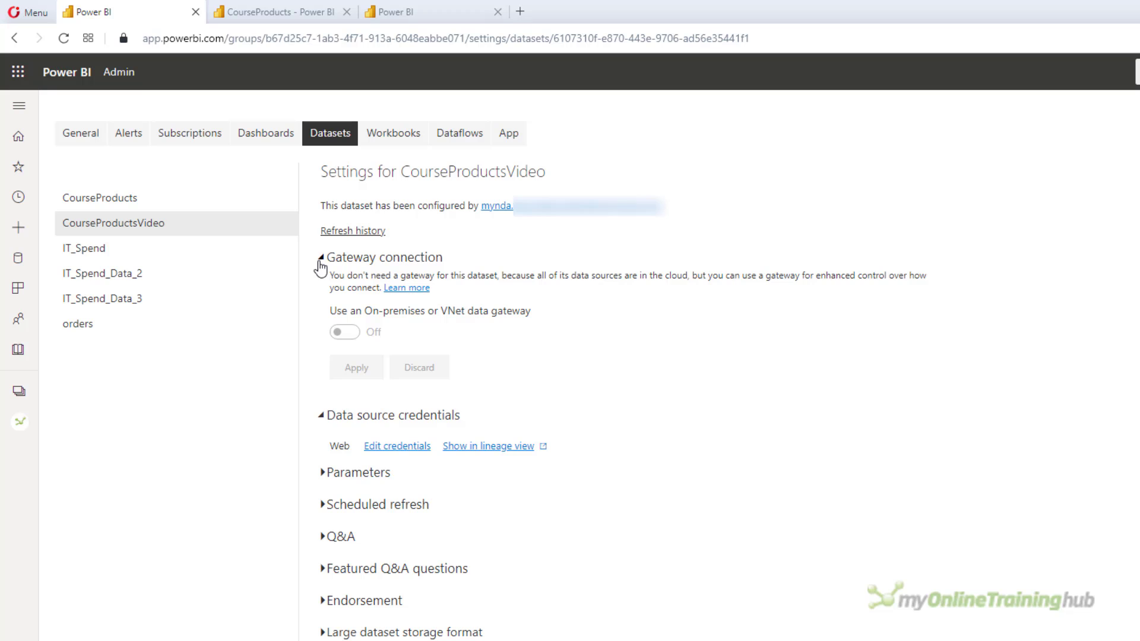
pyautogui.click(321, 261)
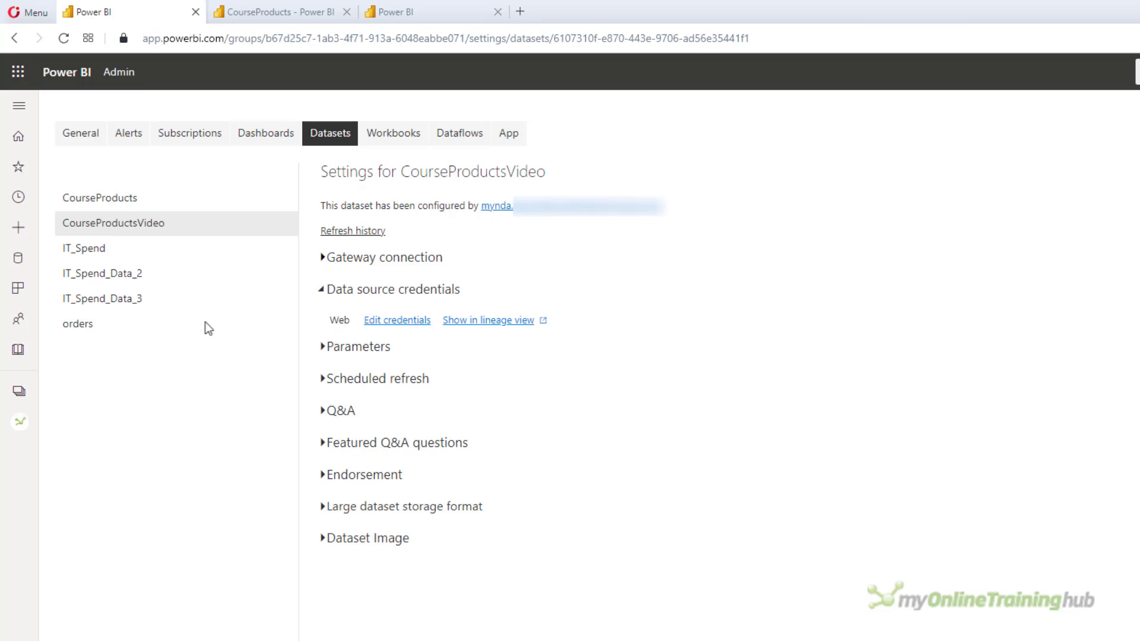
pyautogui.click(18, 427)
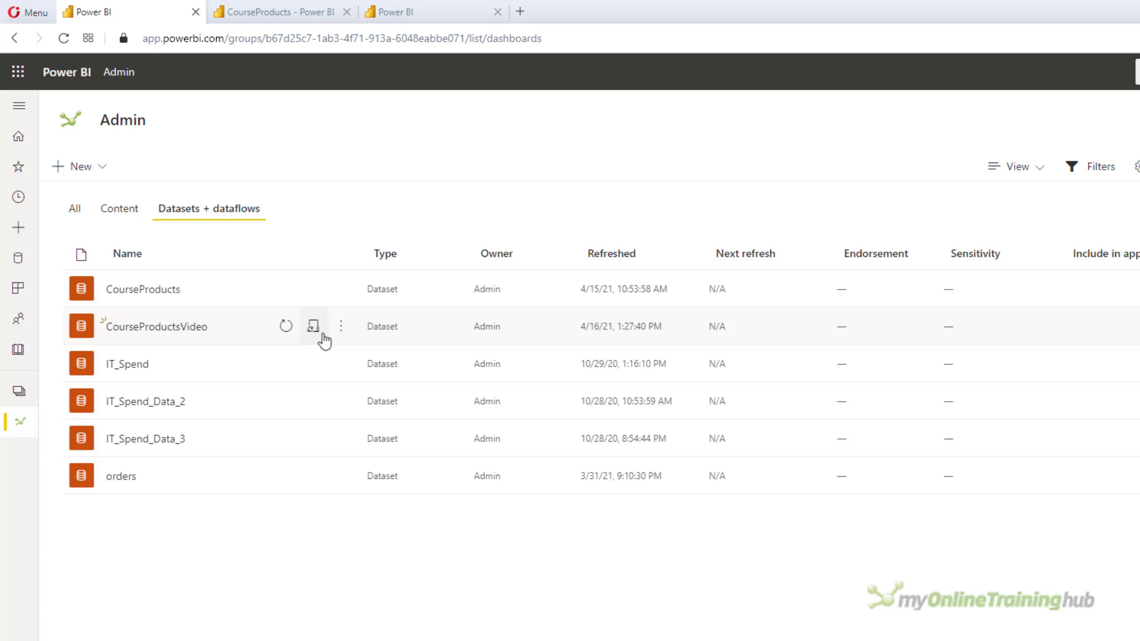
# Step: Open Manage permissions for the CourseProductsVideo dataset to see who can access it
pyautogui.click(340, 327)
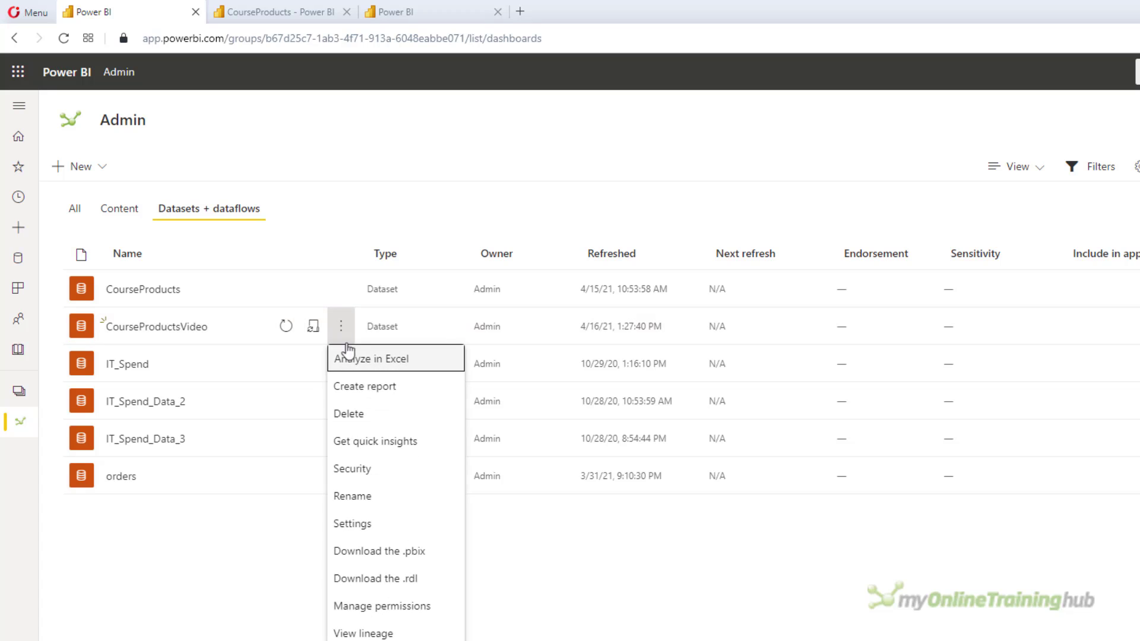
pyautogui.click(442, 607)
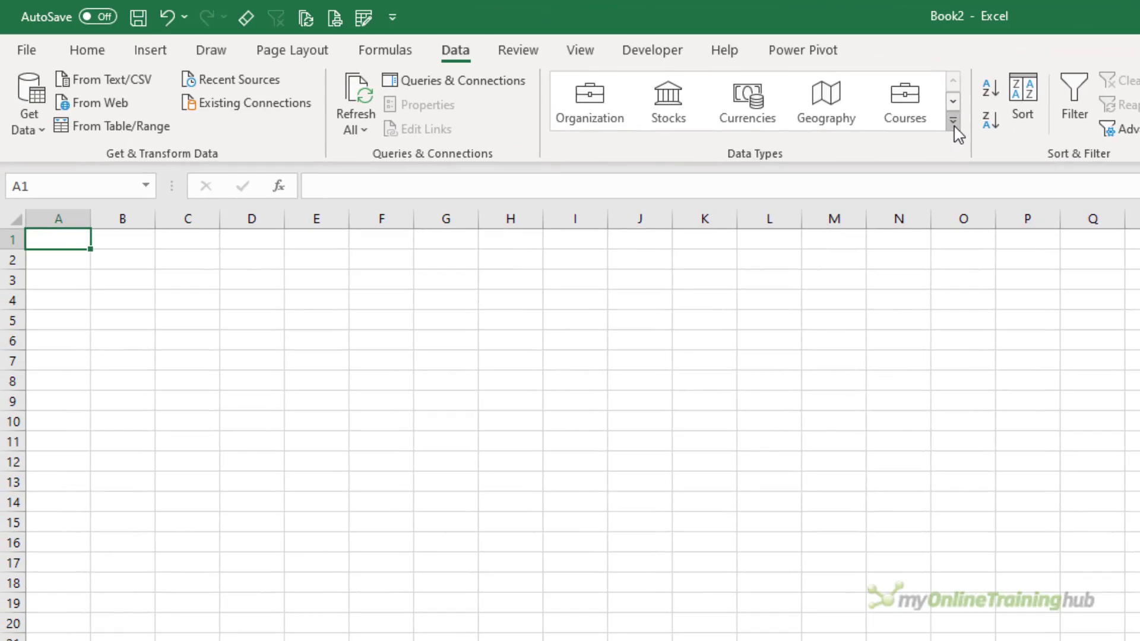
# Step: Enter course codes Dash01R in A2 and Dash01 in A3, then select both cells
pyautogui.click(954, 122)
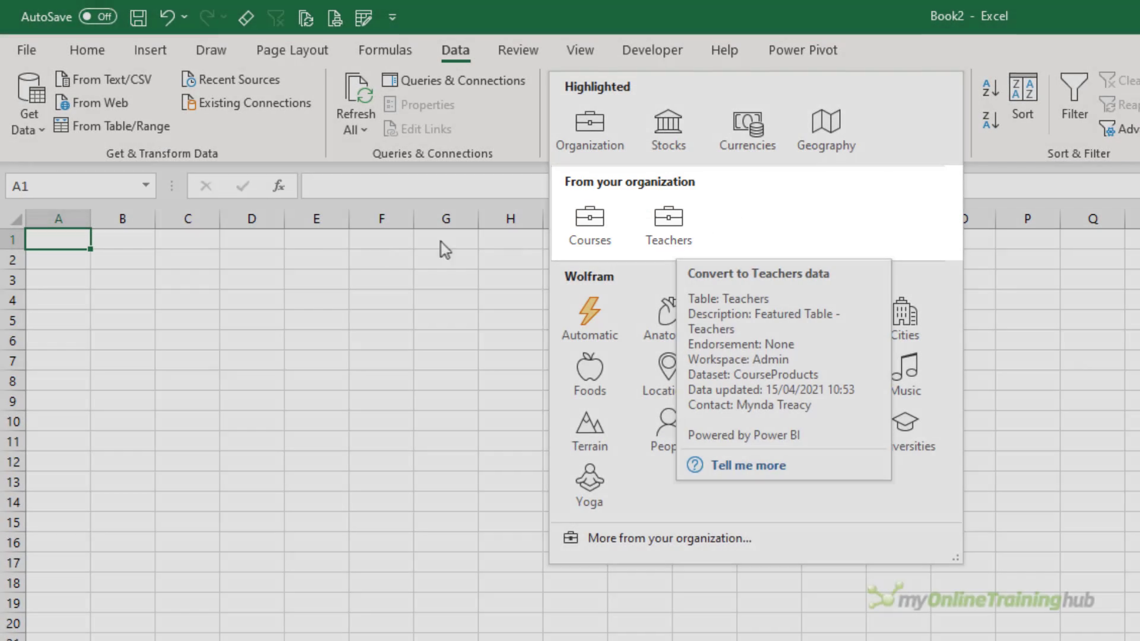
pyautogui.click(211, 241)
pyautogui.press('Return')
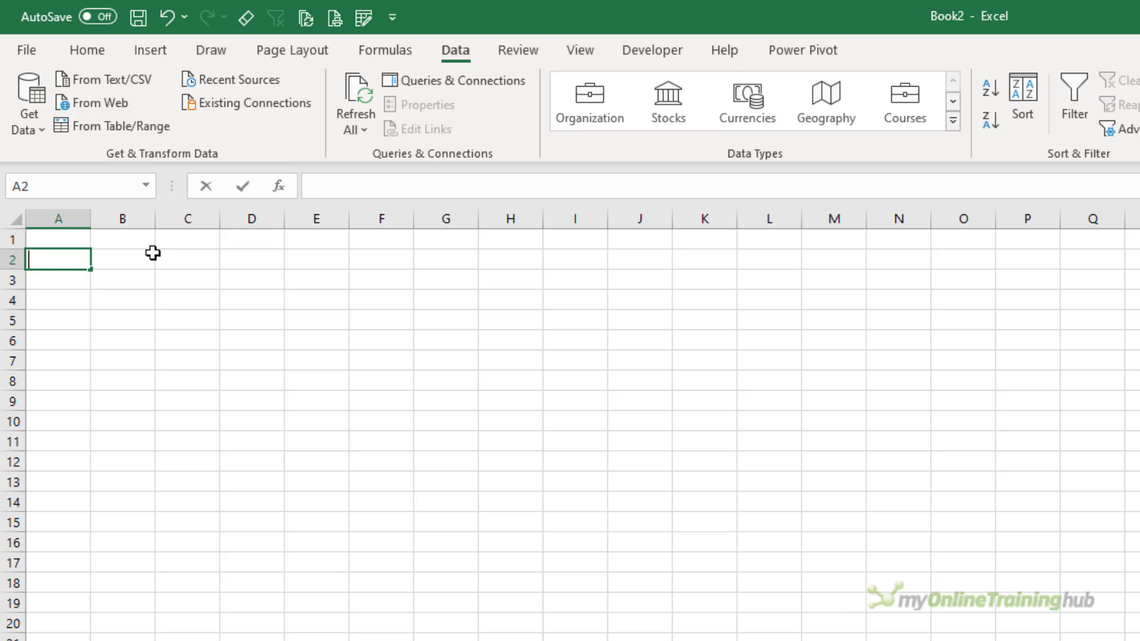
pyautogui.write('Dash01R')
pyautogui.press('Return')
pyautogui.write('Dashh01')
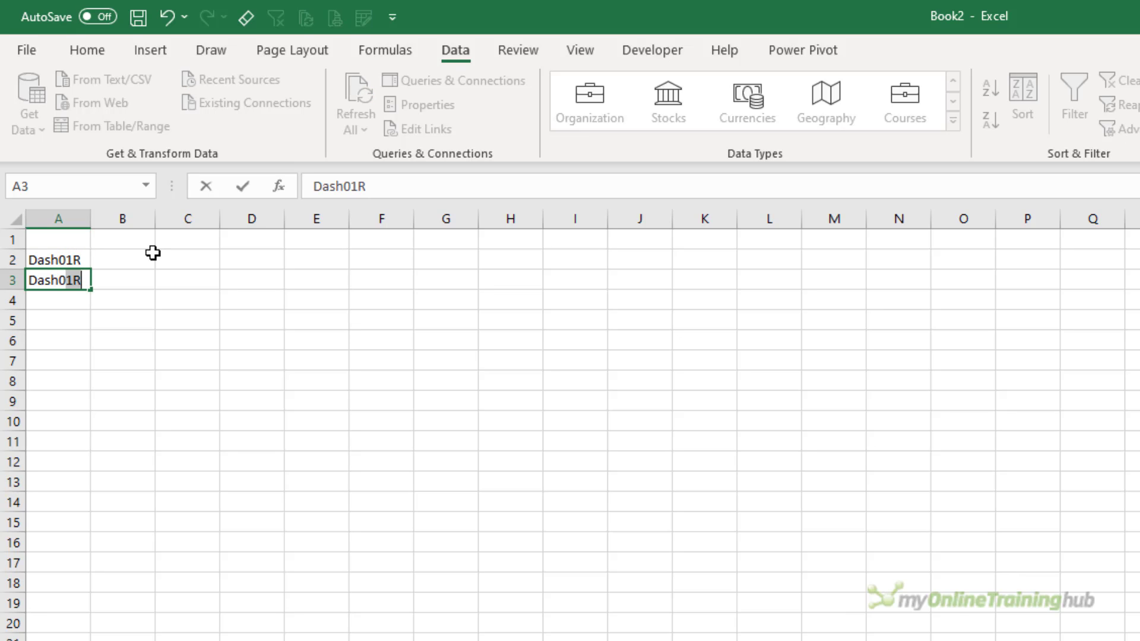
pyautogui.press('Delete')
pyautogui.hotkey('ctrl', 'Return')
pyautogui.hotkey('shift', 'Up')
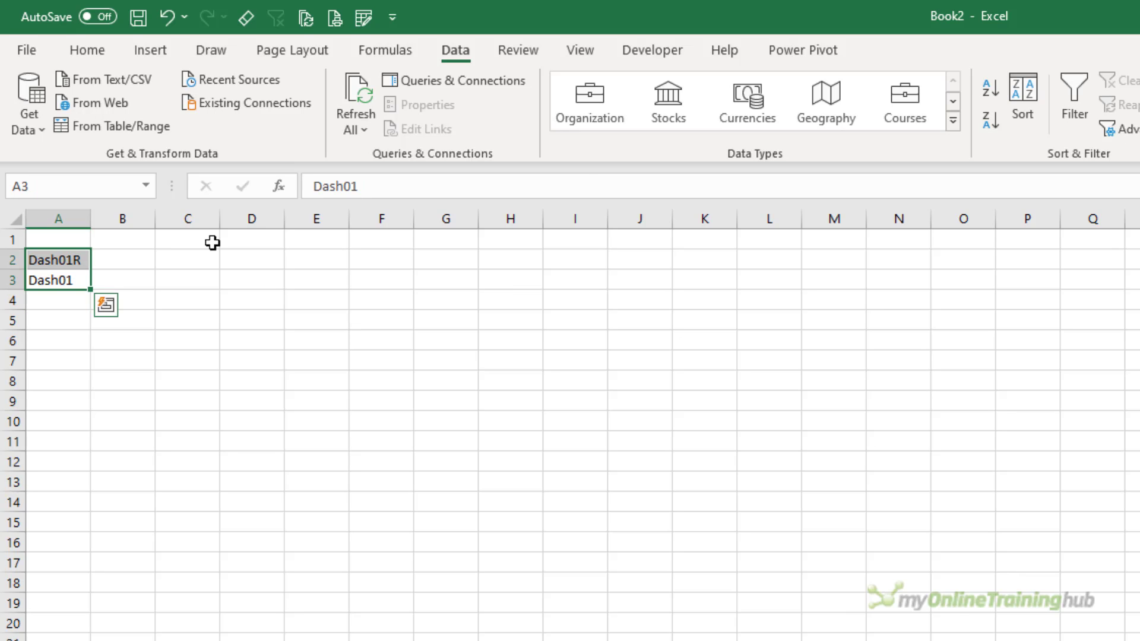
# Step: Convert A2:A3 to the Courses data type and autofit column A
pyautogui.click(953, 121)
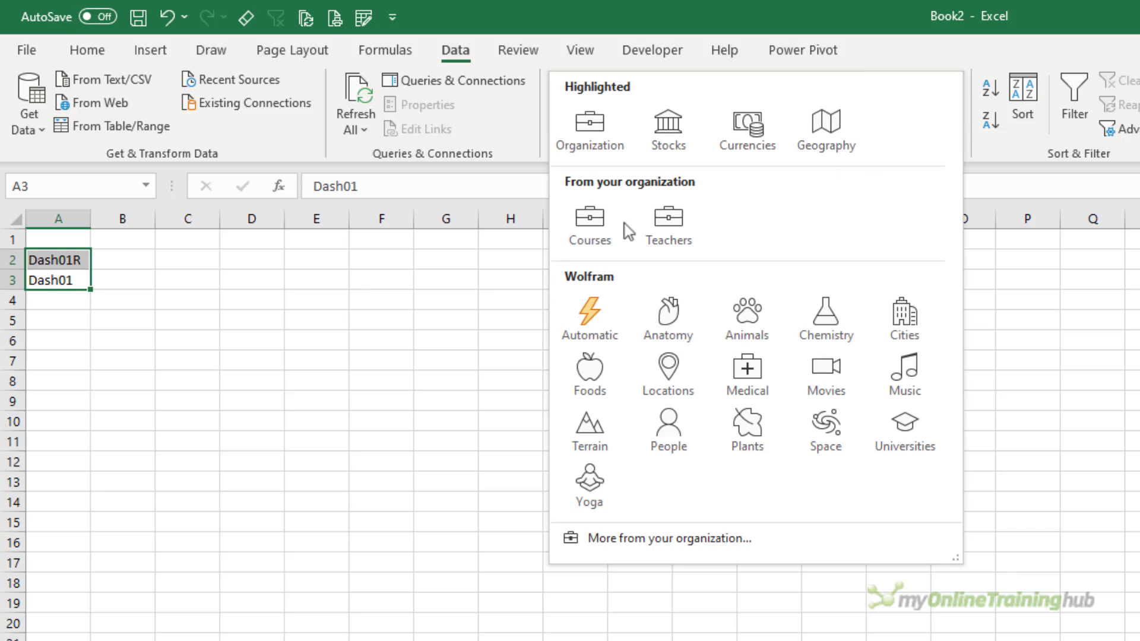
pyautogui.moveTo(605, 237)
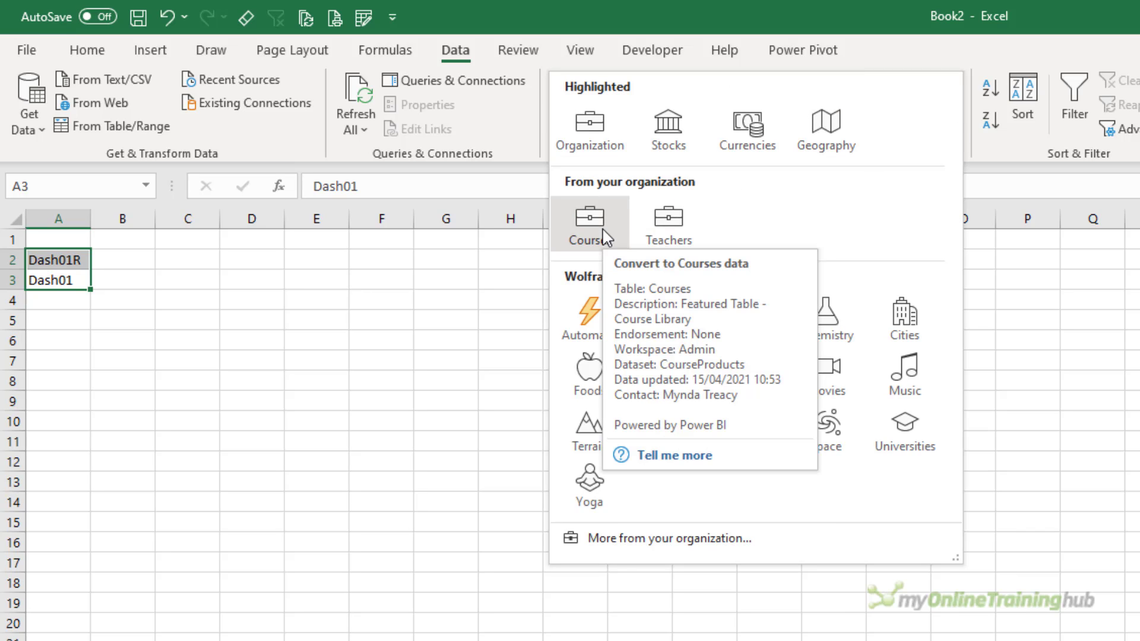
pyautogui.click(604, 236)
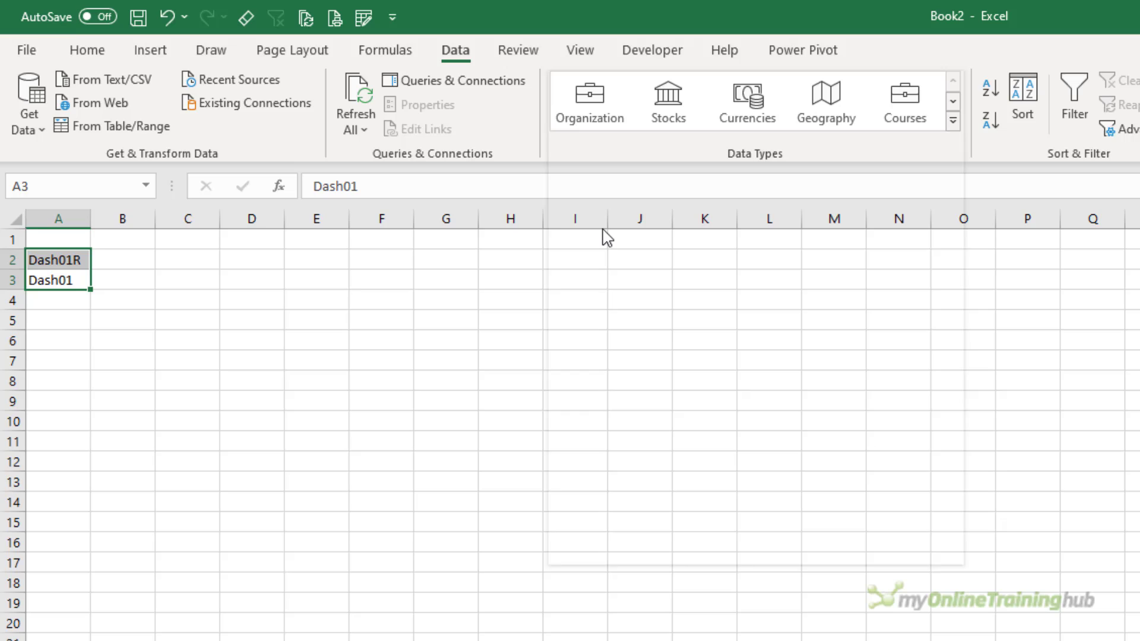
pyautogui.doubleClick(87, 217)
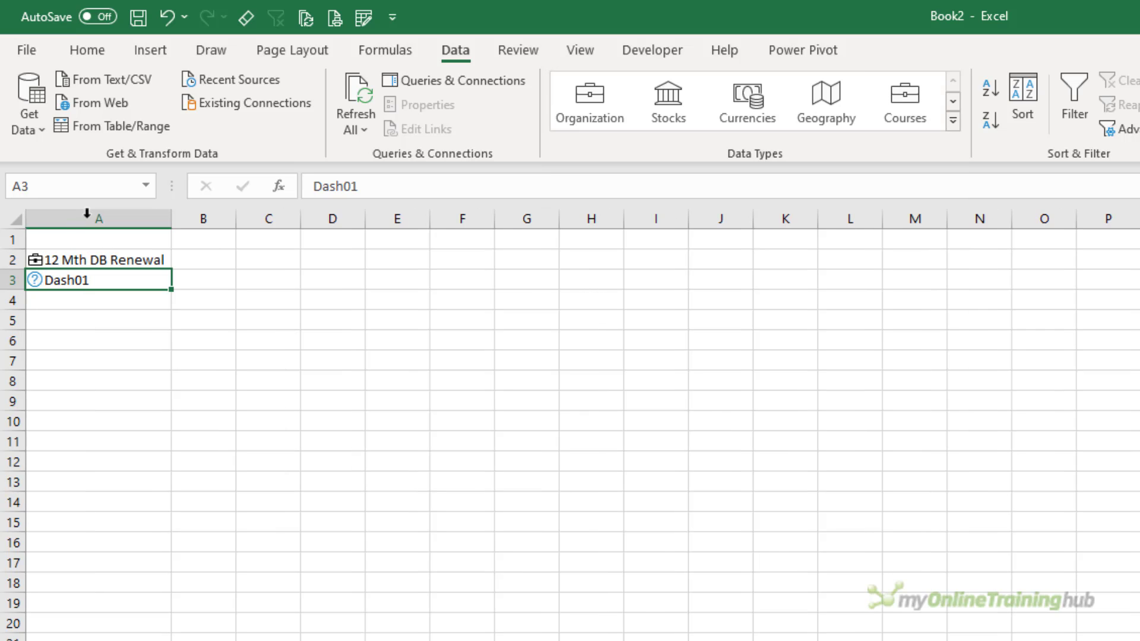
pyautogui.click(78, 256)
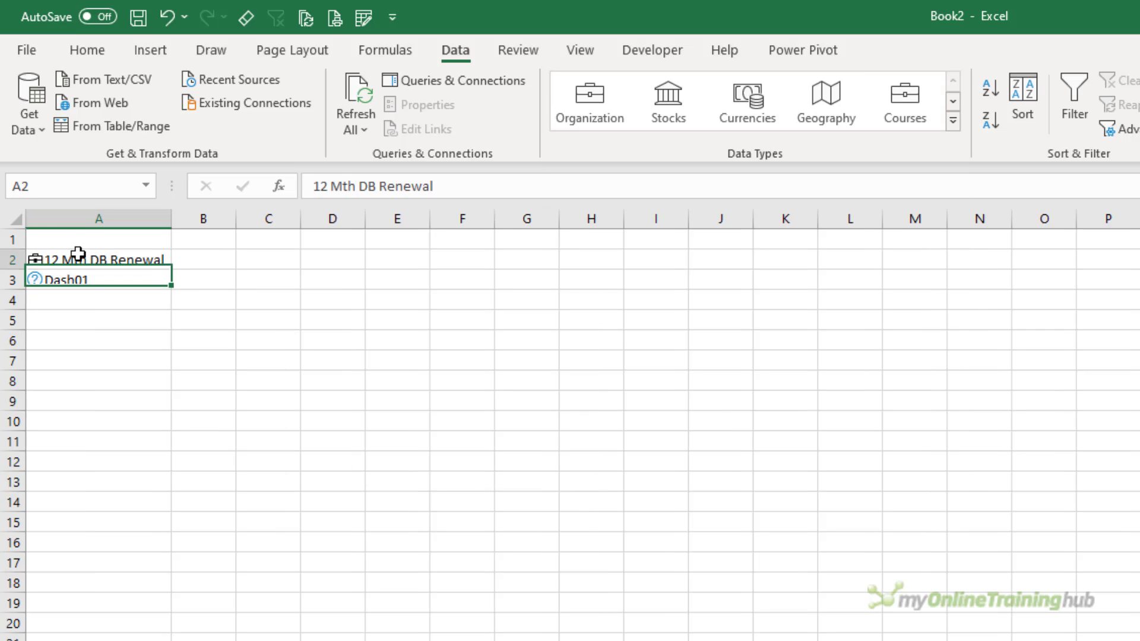
pyautogui.click(127, 280)
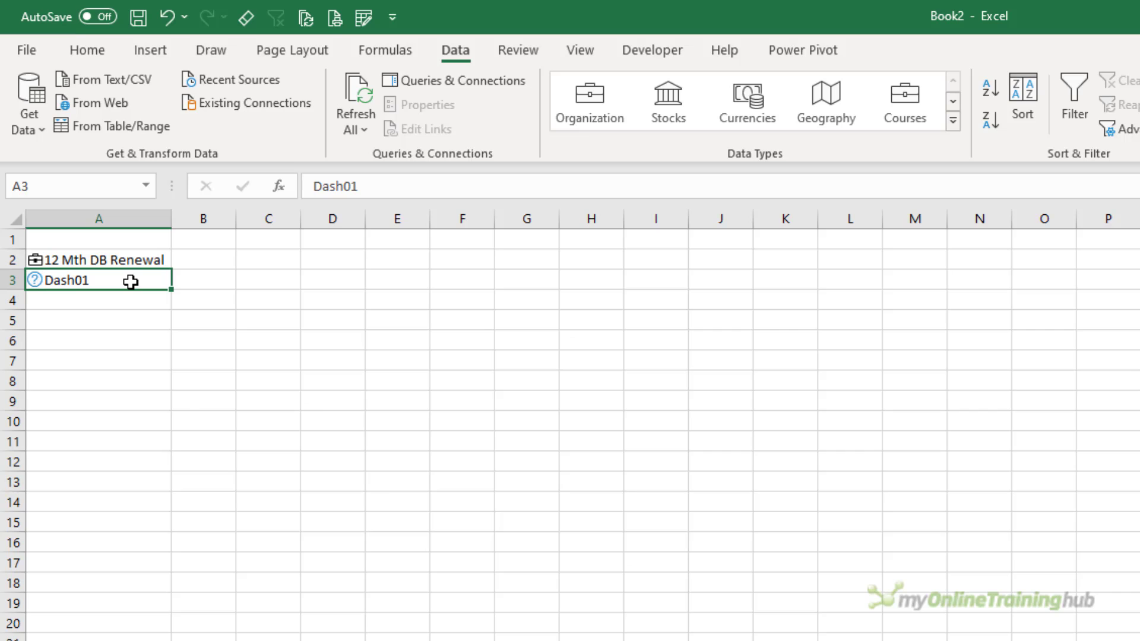
# Step: Match Dash01 in A3 to the 12 Mth DB course in the Data Selector
pyautogui.click(43, 279)
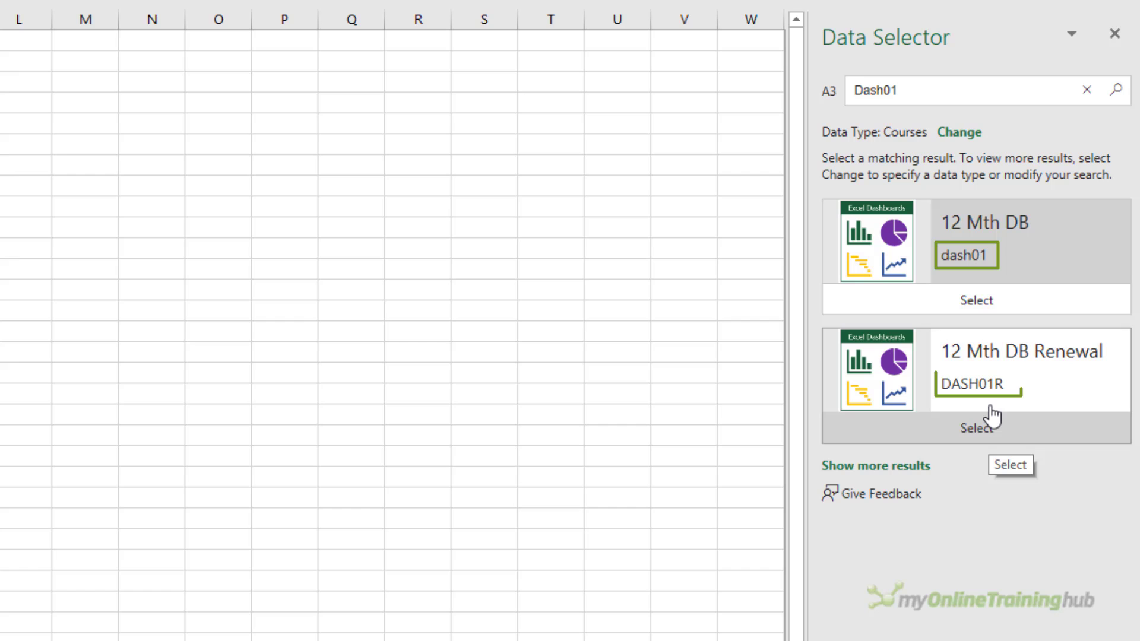
pyautogui.click(1010, 302)
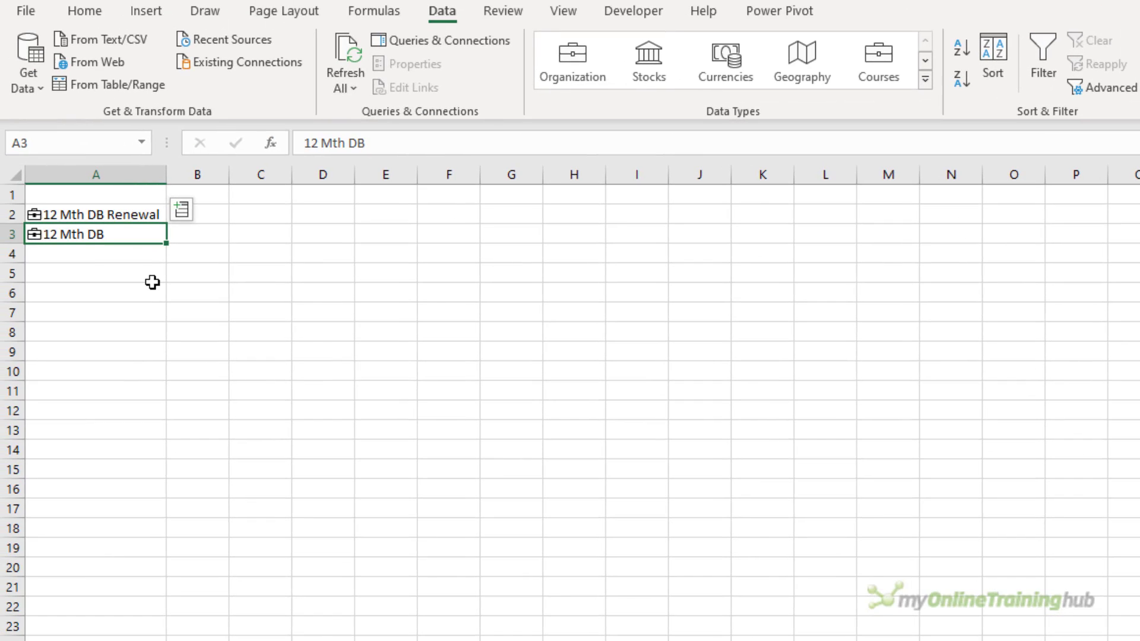
# Step: Extract the Item ID from A3's 12 Mth DB card into the grid
pyautogui.click(34, 234)
pyautogui.moveTo(423, 283); pyautogui.dragTo(423, 384)
pyautogui.moveTo(425, 394)
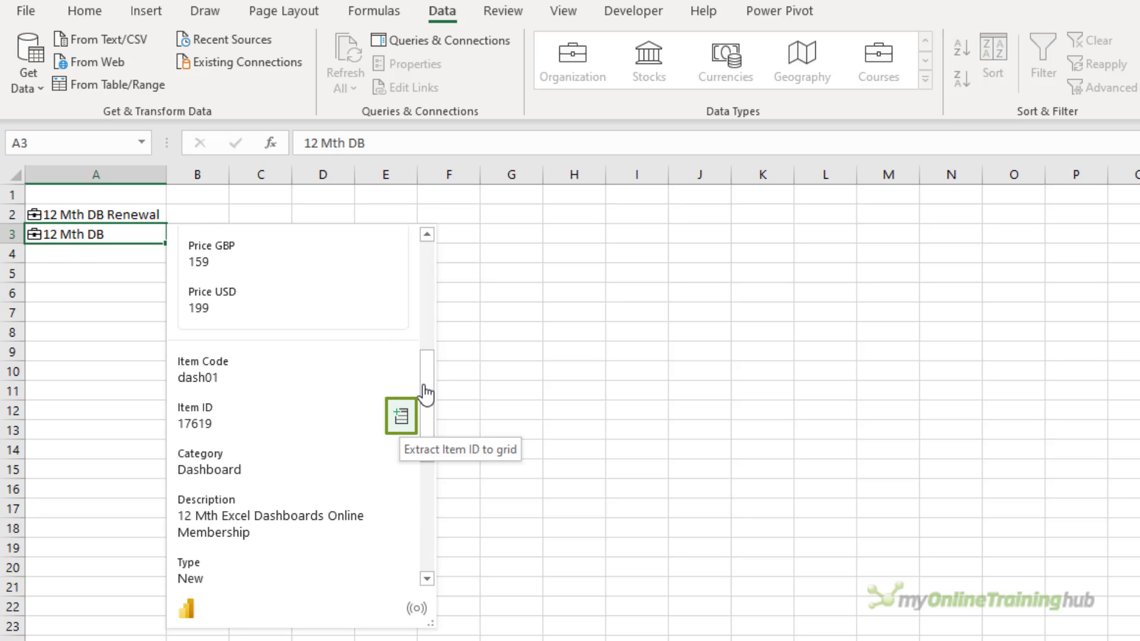
pyautogui.click(402, 417)
# Step: Enter the formula =A2.[Item ID] in B2 to show the Renewal's Item ID
pyautogui.click(222, 217)
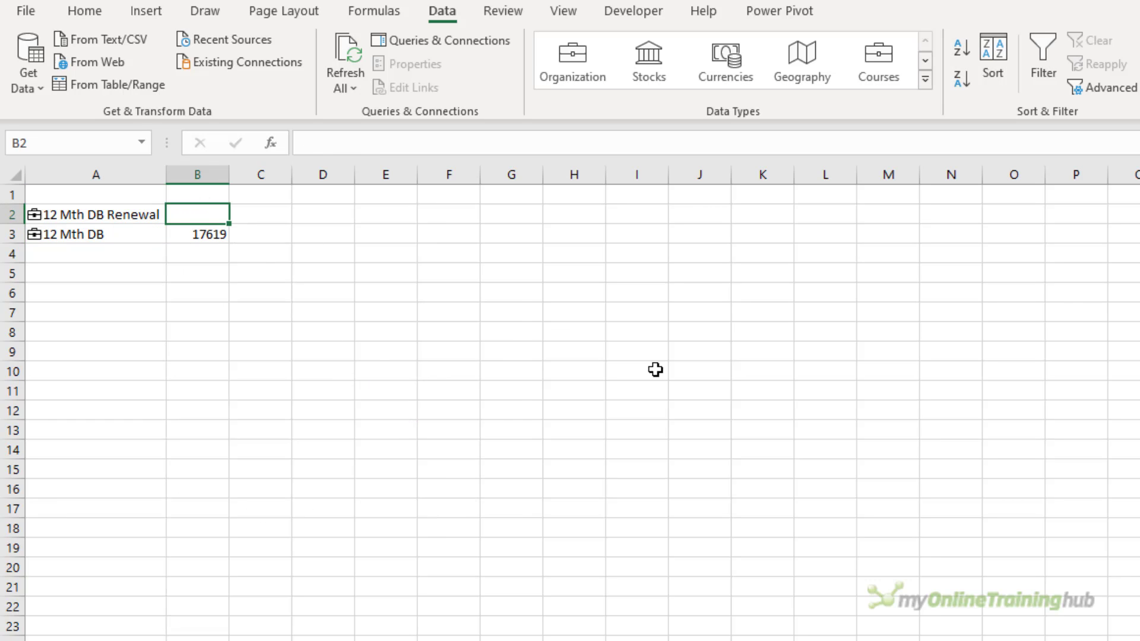
pyautogui.write('=A2')
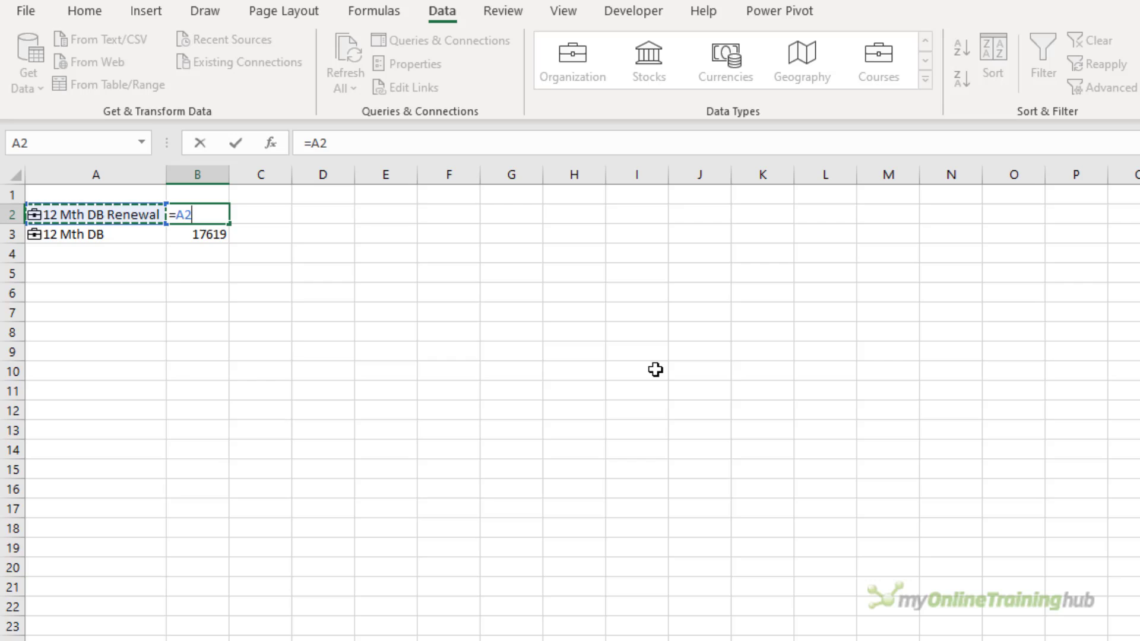
pyautogui.write('.it')
pyautogui.press('Down')
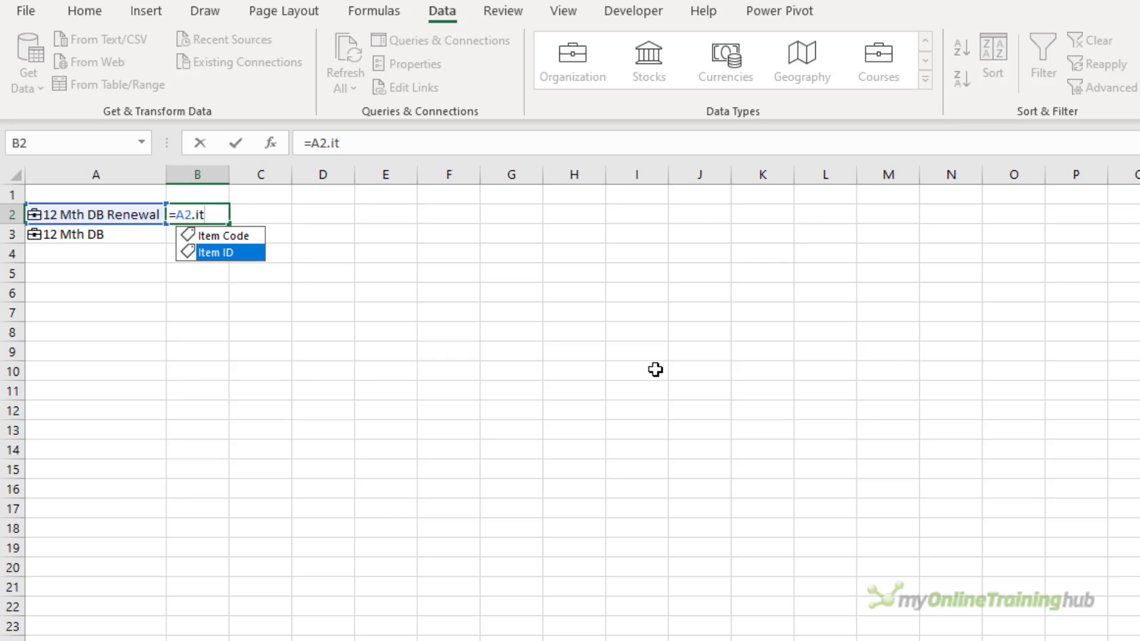
pyautogui.press('Tab')
pyautogui.press('Return')
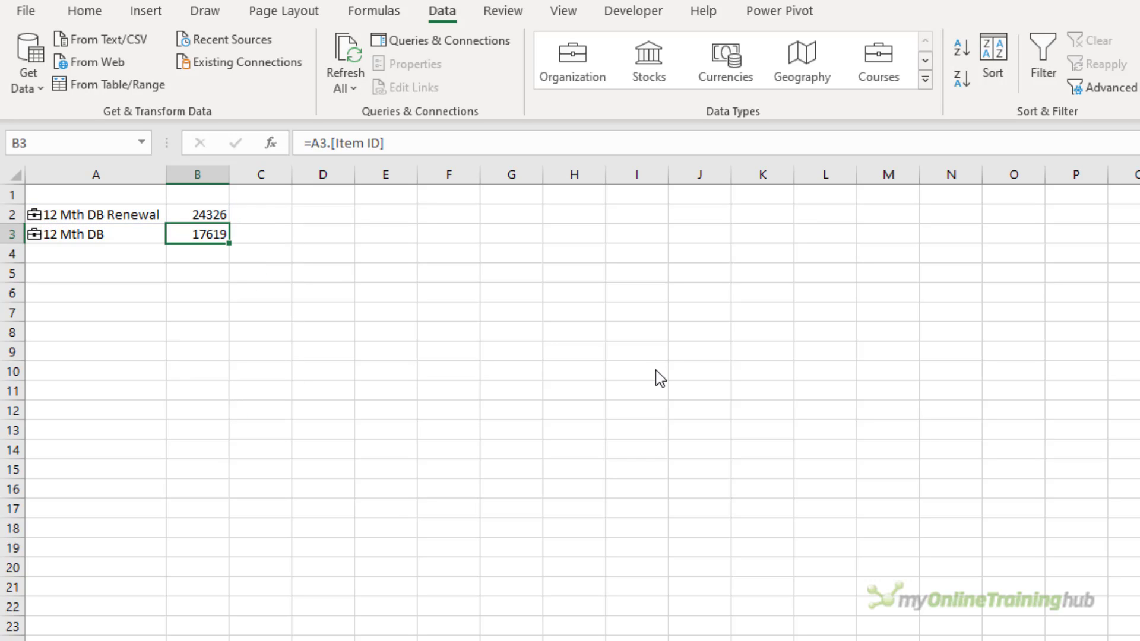